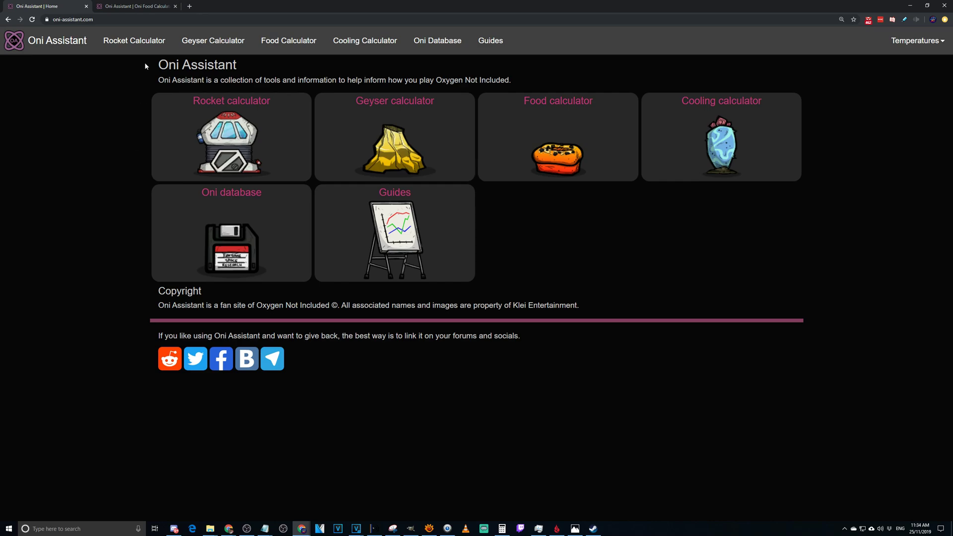
- Open the Rocket Calculator and review the steam rocket's 643KG fuel need for distance 10000
left_click(132, 41)
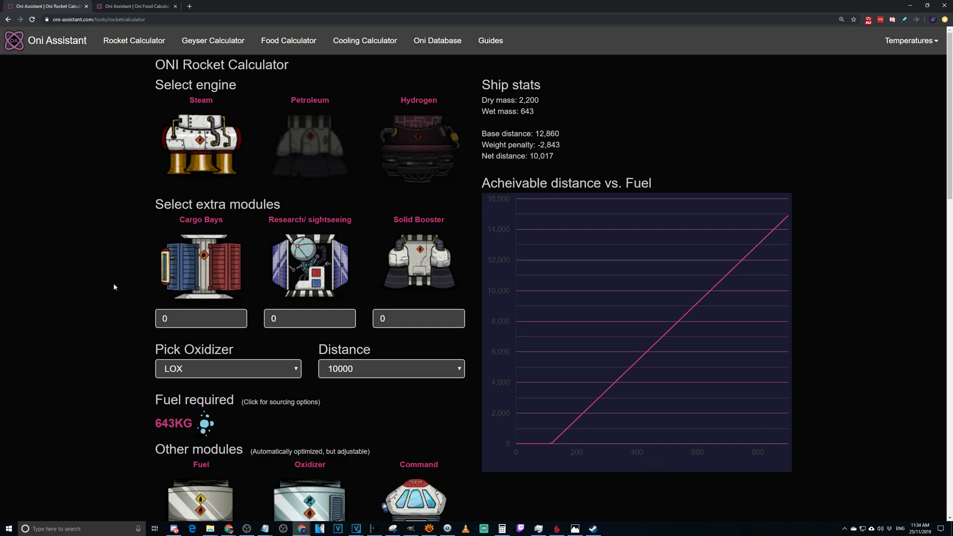
scroll(113, 285, "down", 2)
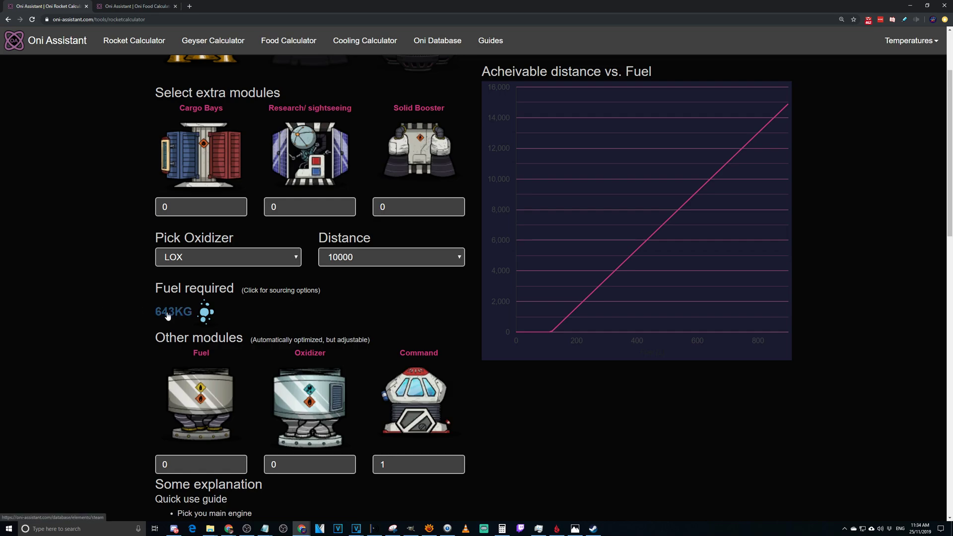
scroll(245, 271, "up", 2)
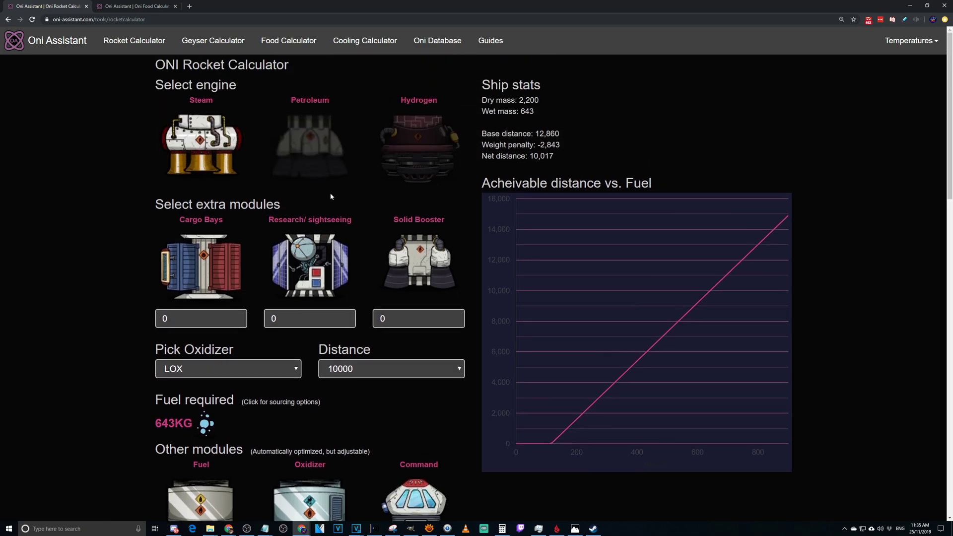
scroll(286, 304, "down", 1)
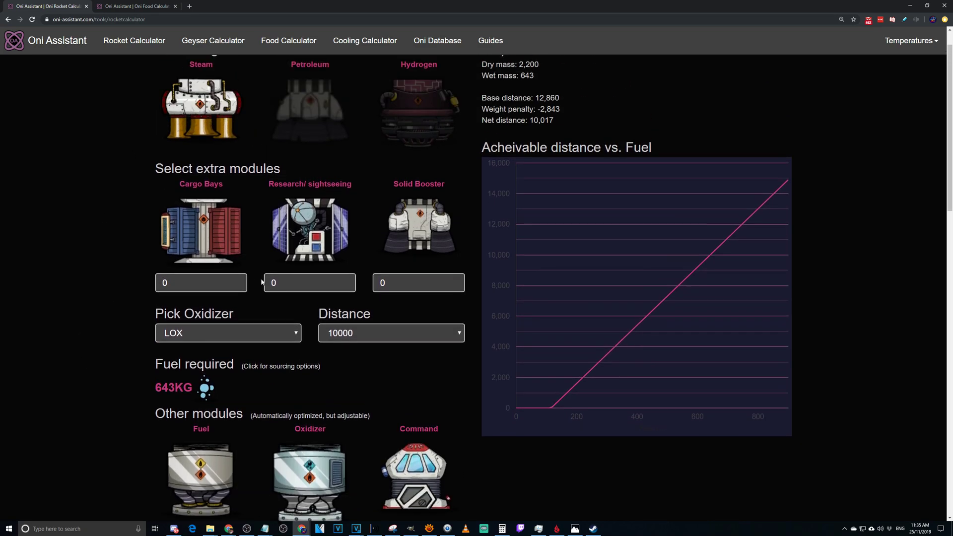
scroll(187, 128, "up", 1)
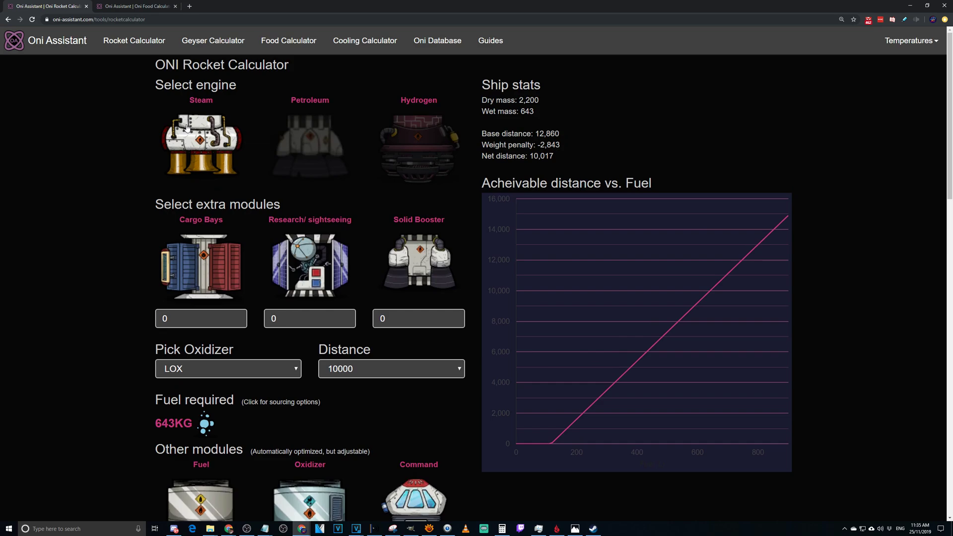
mouse_move(287, 318)
scroll(293, 310, "down", 1)
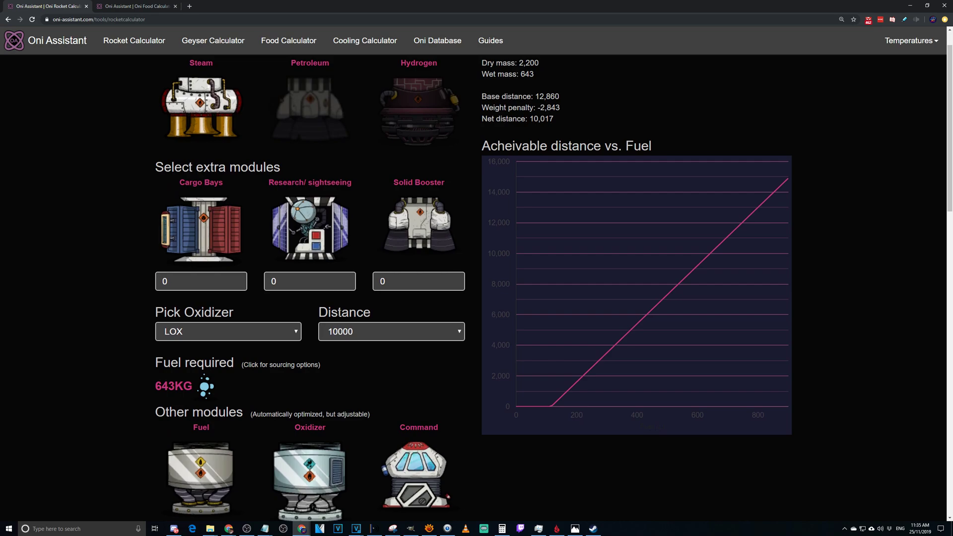
scroll(419, 345, "down", 2)
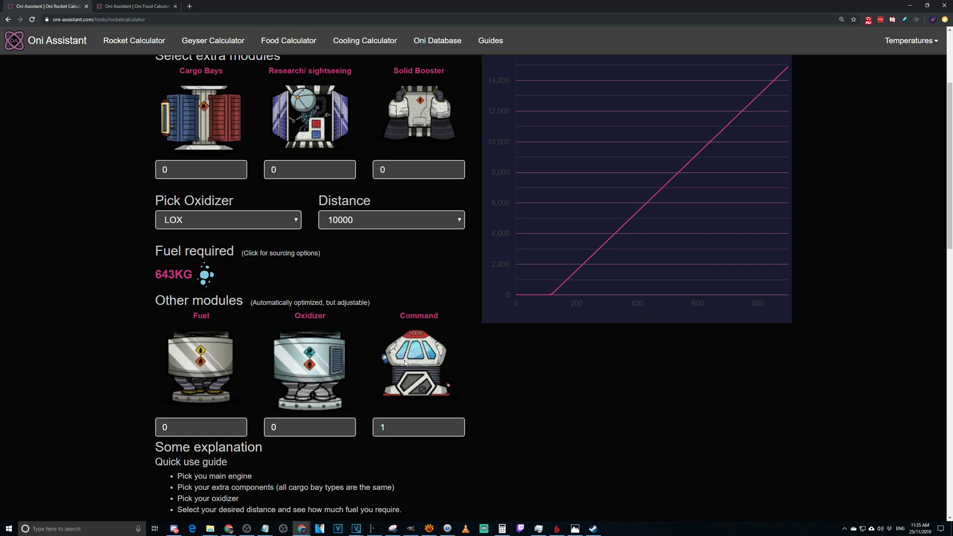
scroll(340, 301, "up", 1)
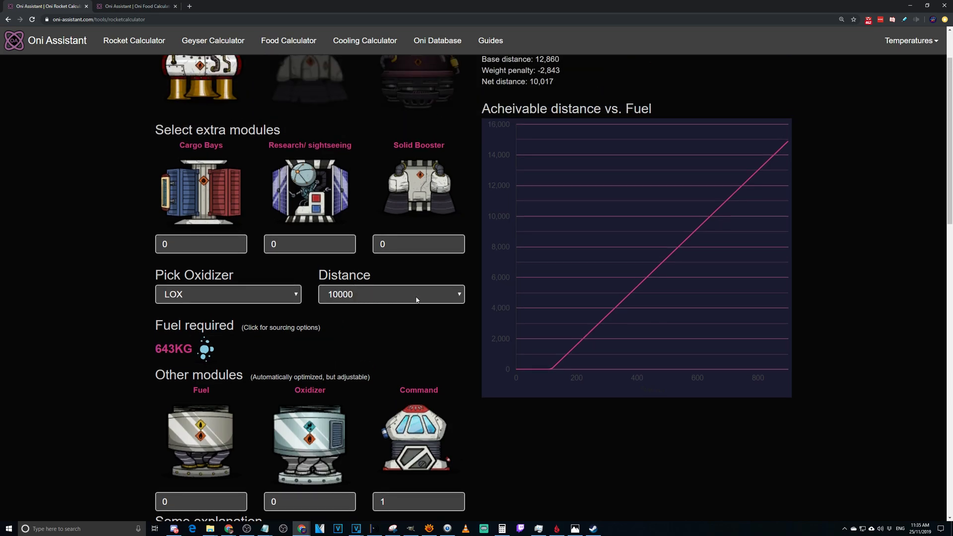
scroll(340, 293, "up", 1)
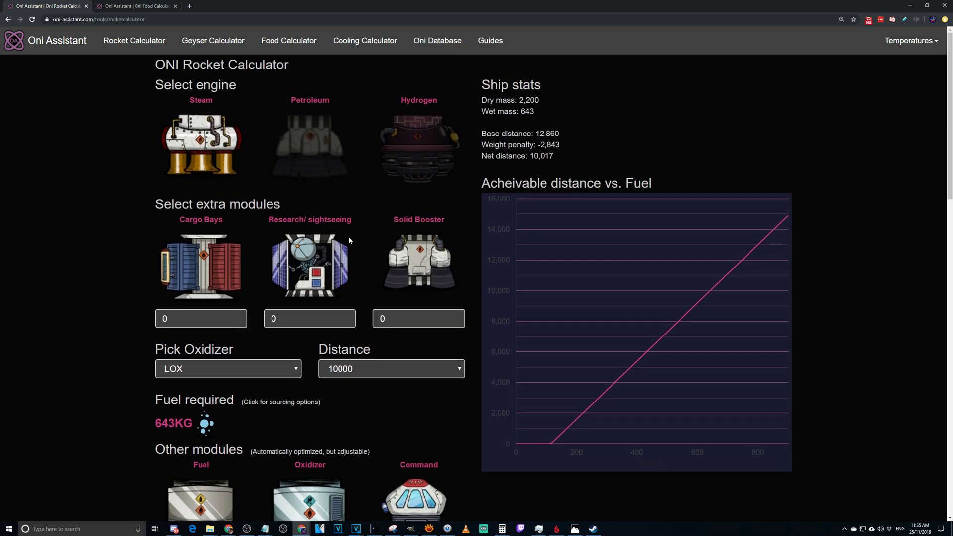
- Raise the Research/sightseeing module count past the limit, then settle back at 9
left_click(345, 316)
left_click(345, 316)
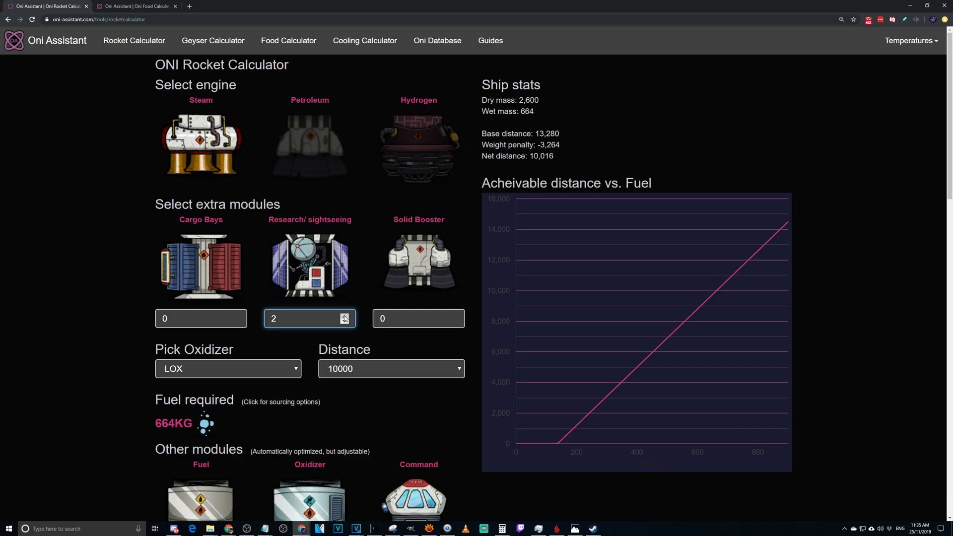
left_click(345, 316)
left_click(345, 316)
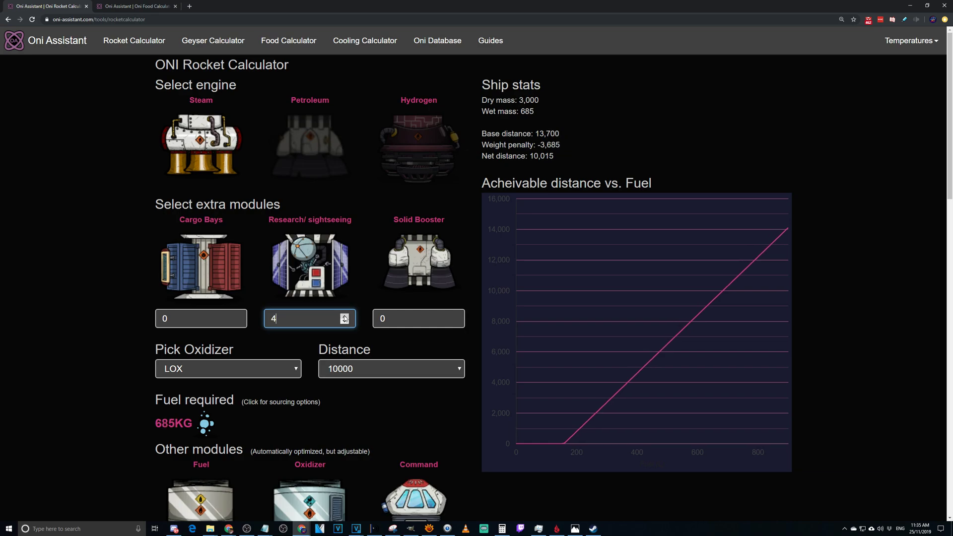
left_click(345, 317)
left_click(345, 316)
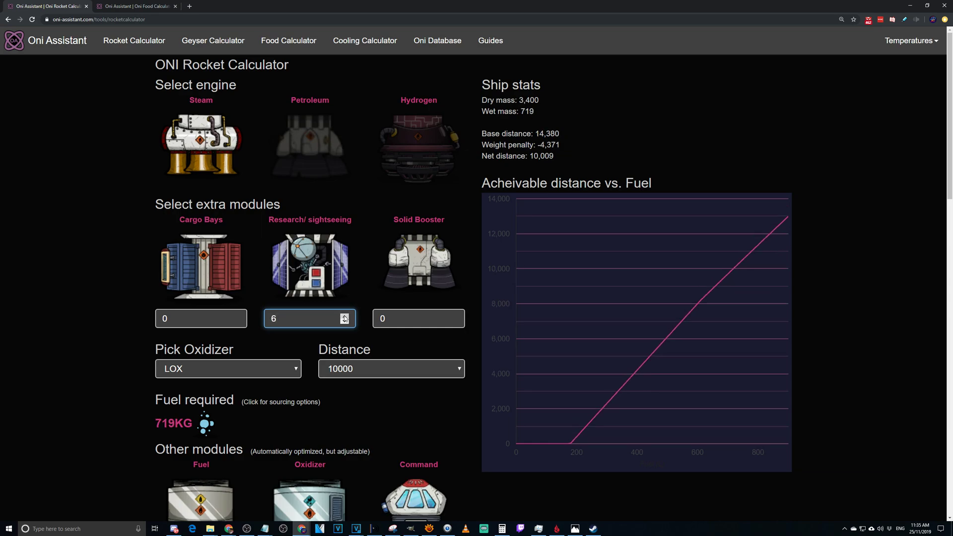
left_click(345, 316)
left_click(345, 316)
left_click(345, 316)
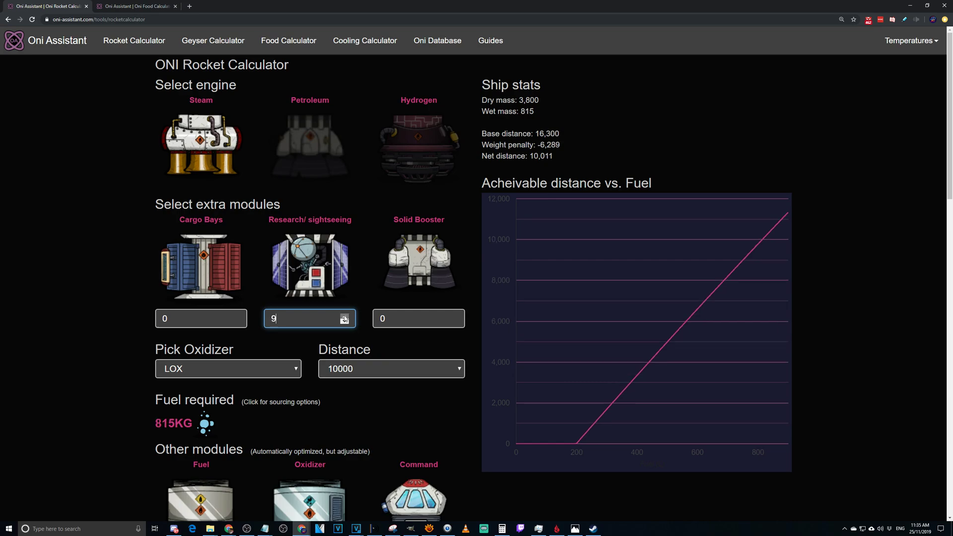
left_click(345, 317)
left_click(344, 316)
left_click(345, 321)
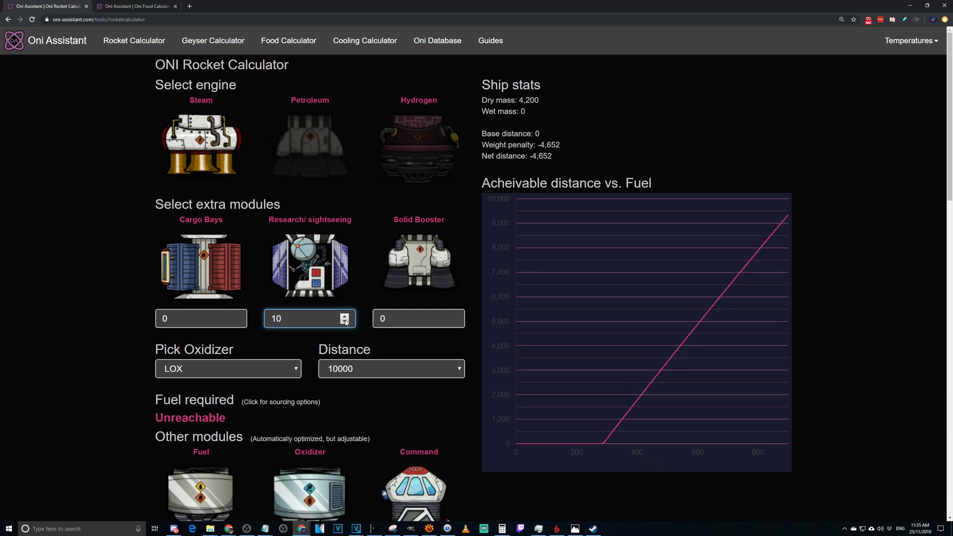
left_click(345, 322)
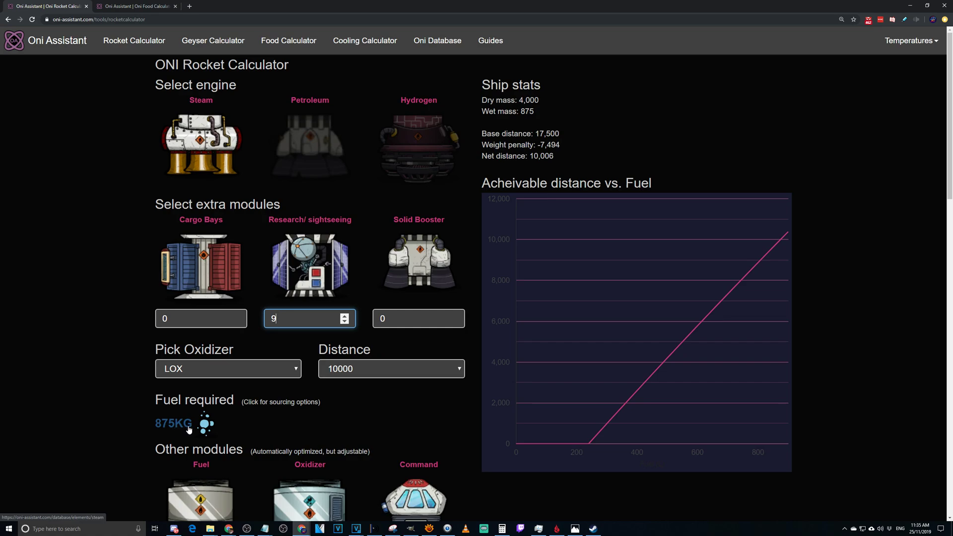
- Lower the research modules to 7 and raise them back to 9, needing 875KG of fuel
scroll(191, 429, "down", 2)
left_click(348, 247)
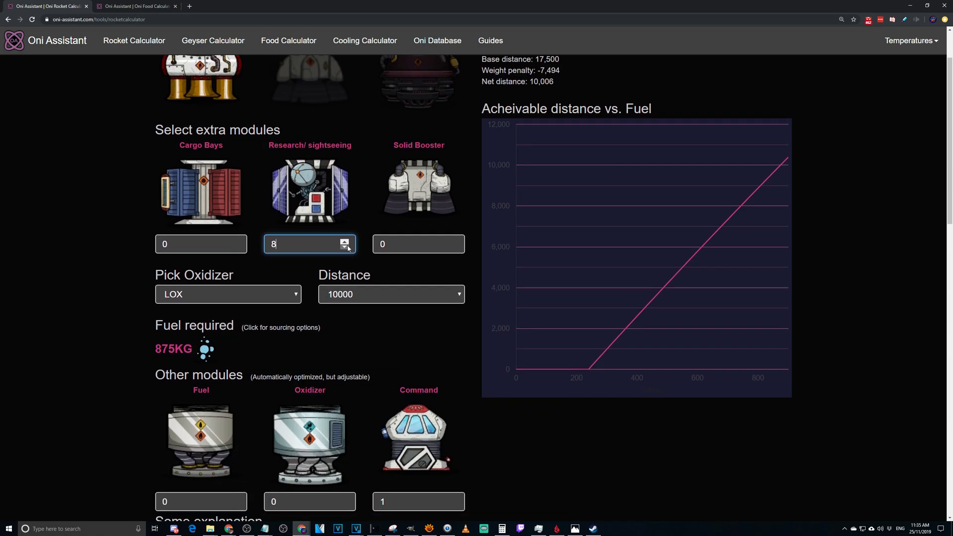
left_click(348, 248)
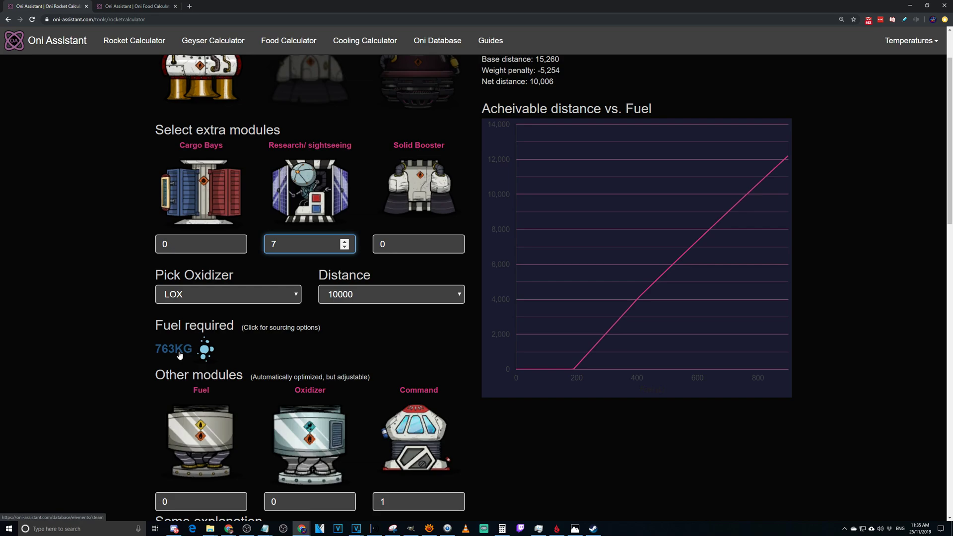
left_click(344, 242)
left_click(345, 242)
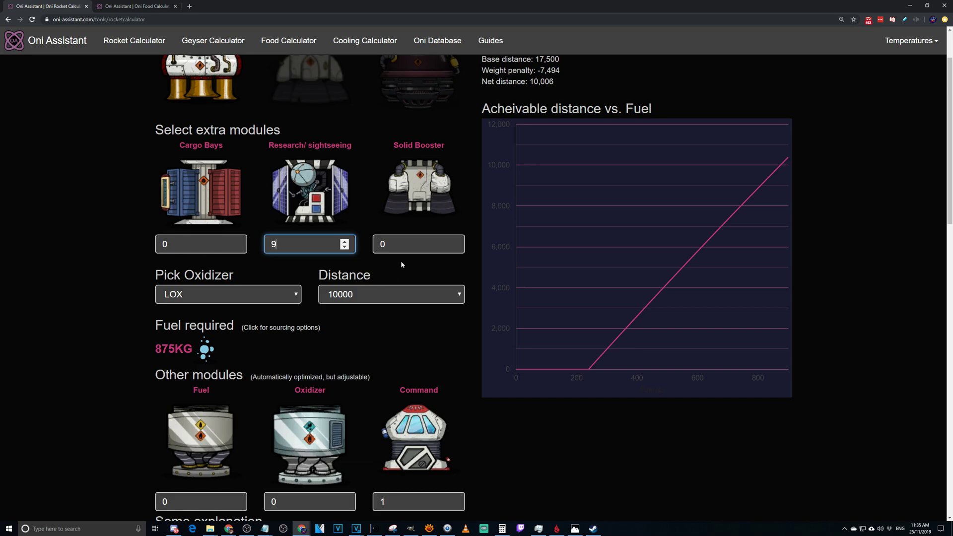
- Add one solid booster and raise the research modules to 10
left_click(453, 241)
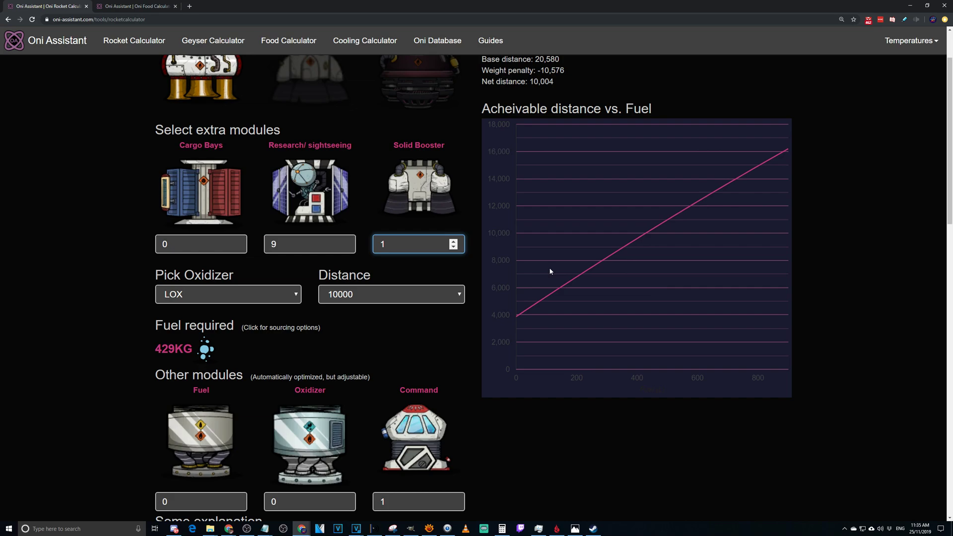
left_click(344, 241)
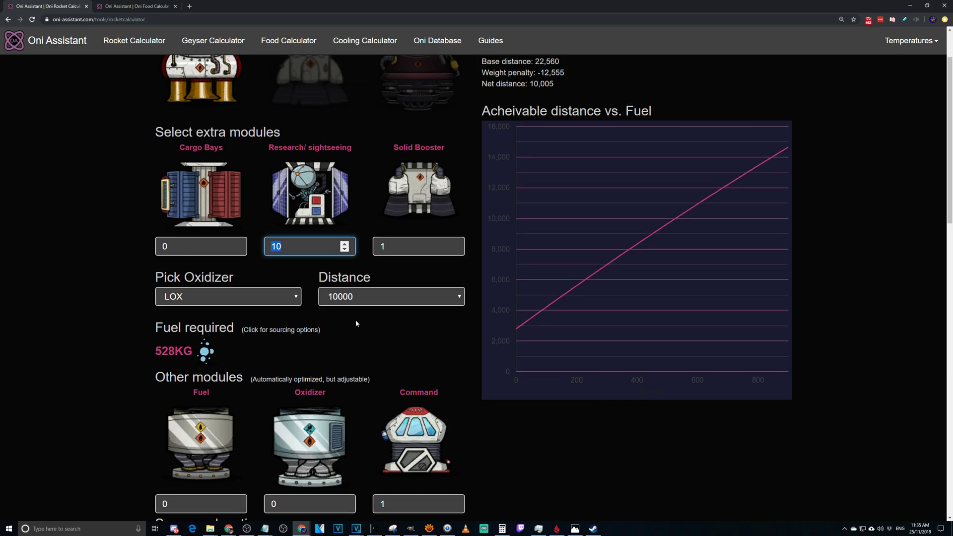
scroll(355, 320, "up", 2)
scroll(416, 332, "down", 2)
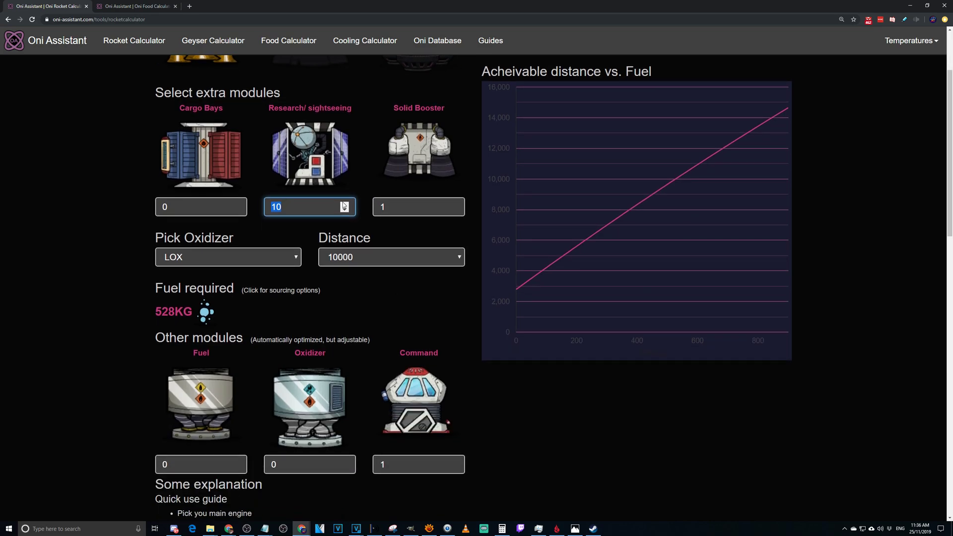
- Try a few cargo bays, then remove them all, leaving 528KG of fuel required
double_click(239, 208)
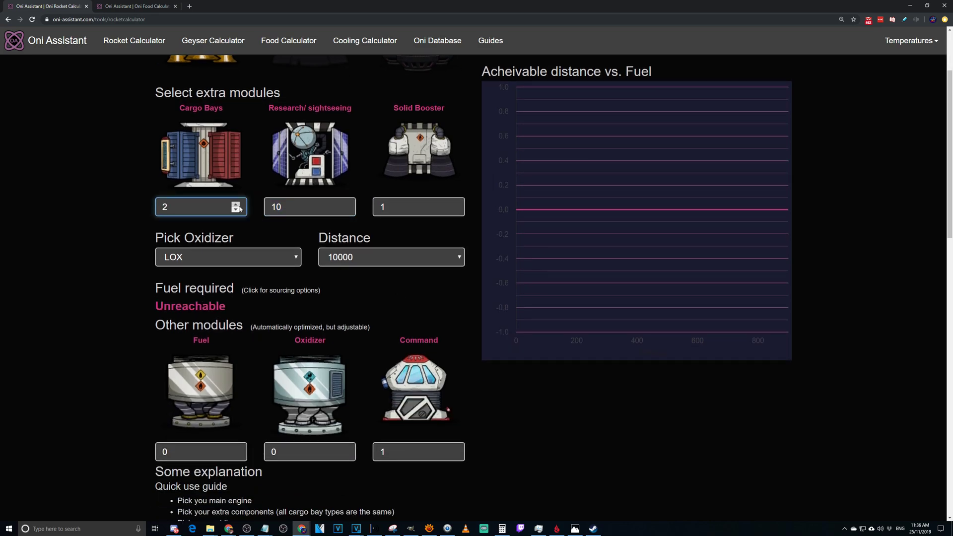
double_click(239, 206)
double_click(238, 211)
double_click(238, 210)
scroll(292, 253, "down", 1)
scroll(299, 231, "up", 4)
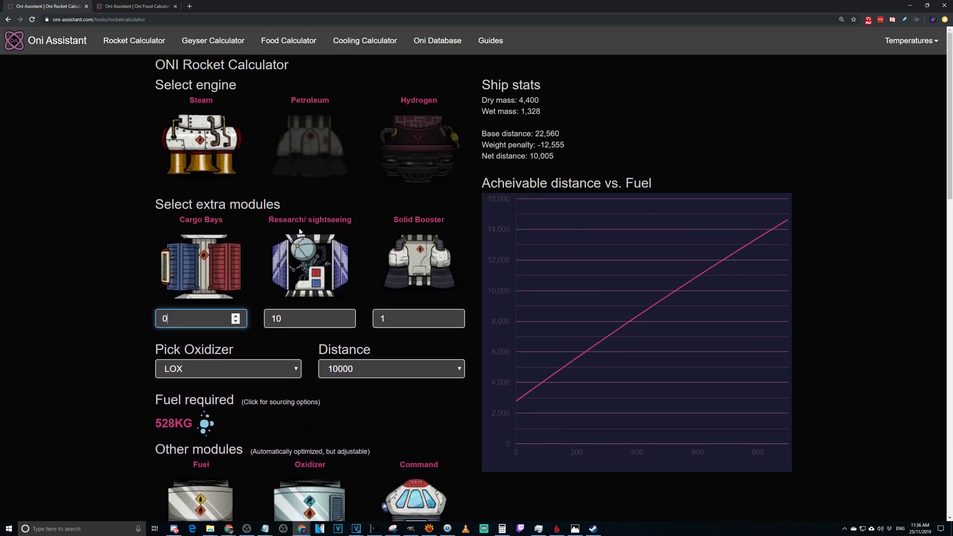
scroll(318, 270, "down", 5)
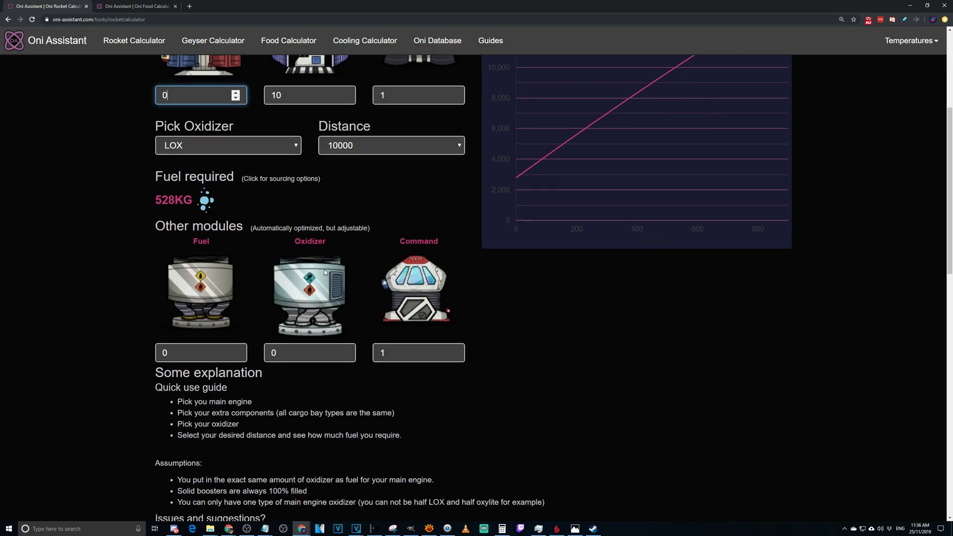
scroll(324, 270, "down", 2)
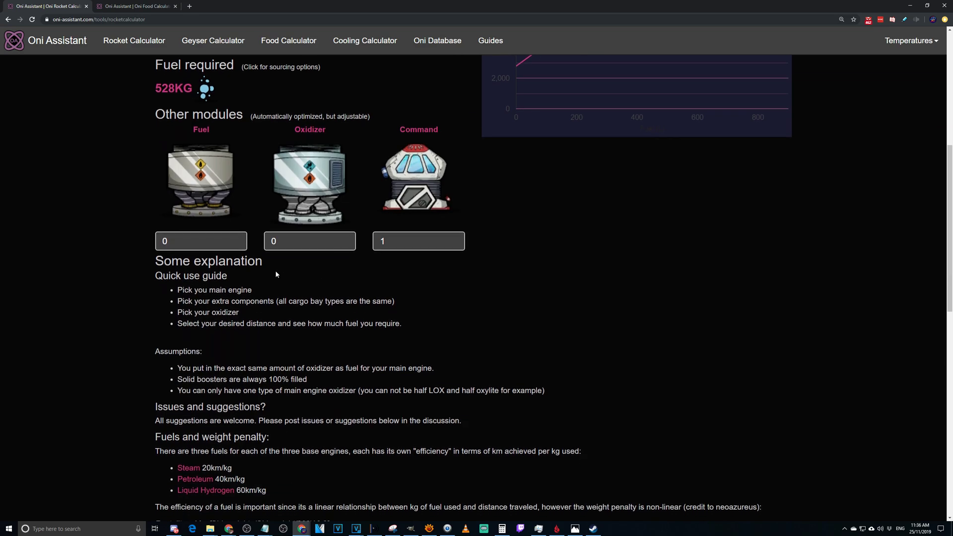
scroll(267, 309, "down", 5)
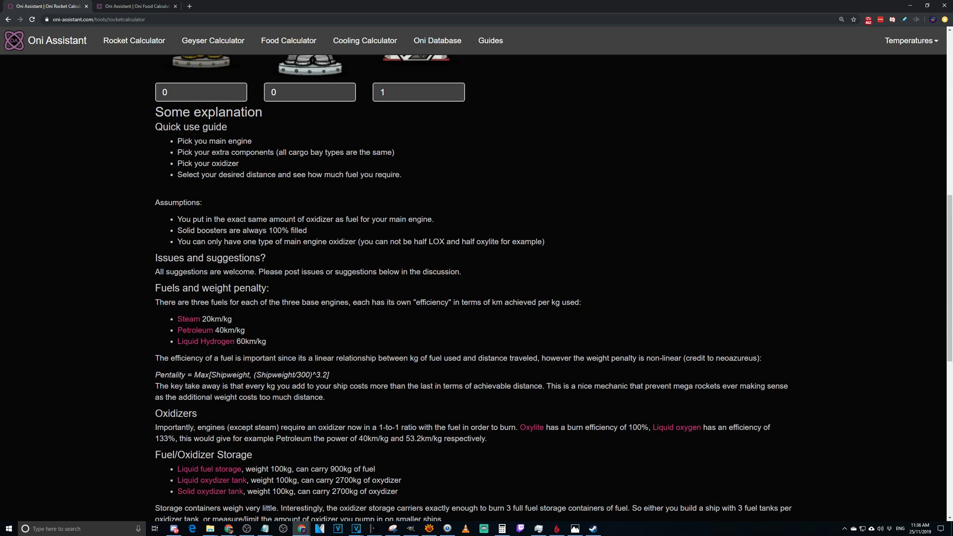
scroll(267, 307, "down", 4)
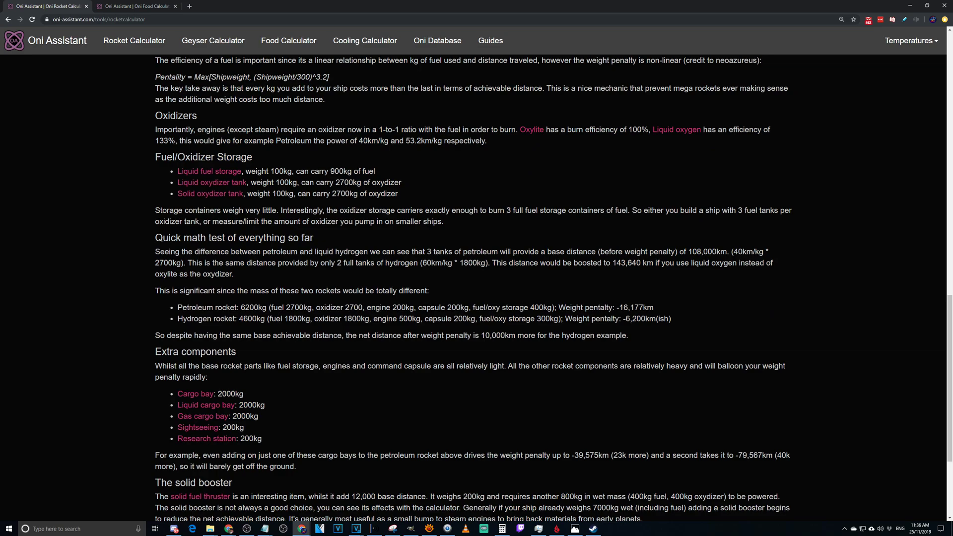
scroll(266, 305, "up", 10)
scroll(267, 295, "up", 4)
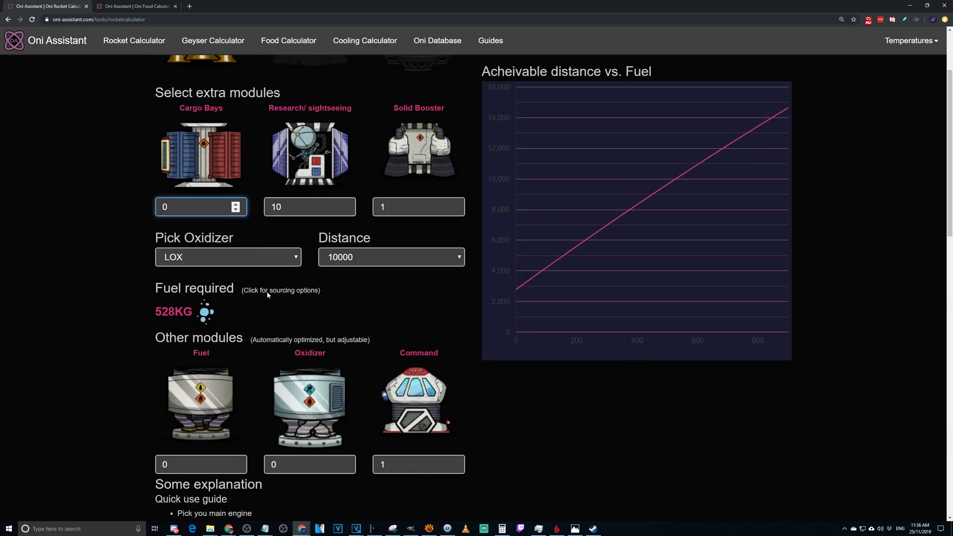
scroll(210, 273, "up", 1)
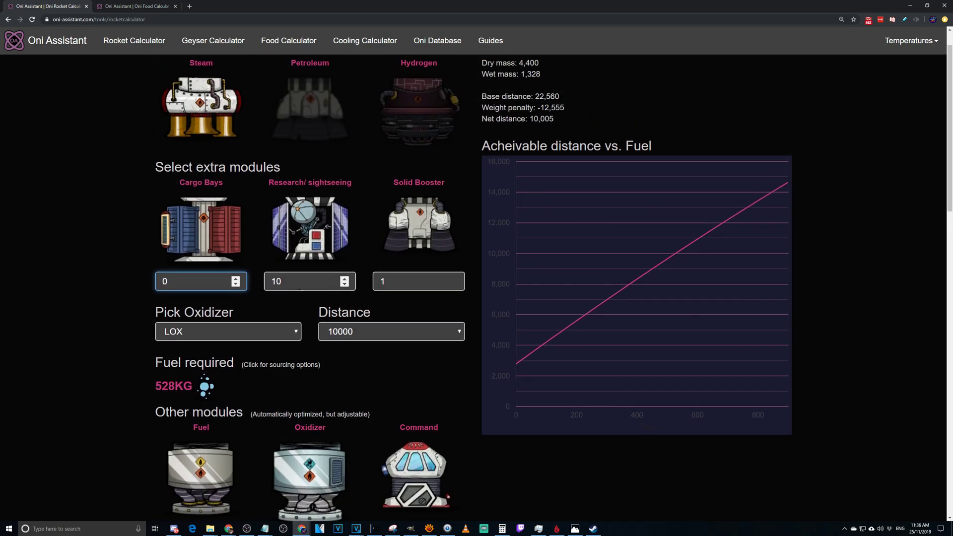
- Set the rocket's target distance to 20000
left_click(405, 334)
scroll(354, 122, "down", 1)
left_click(355, 105)
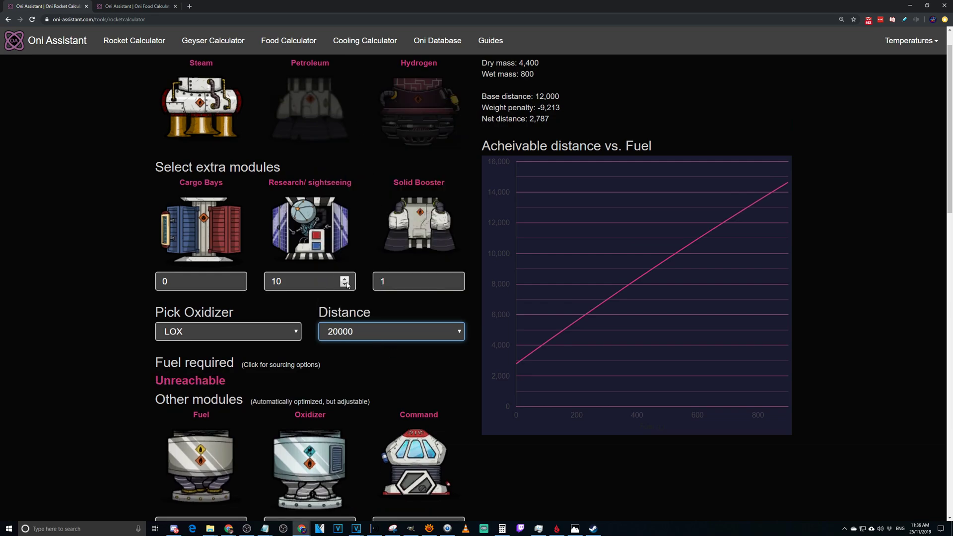
scroll(333, 297, "up", 1)
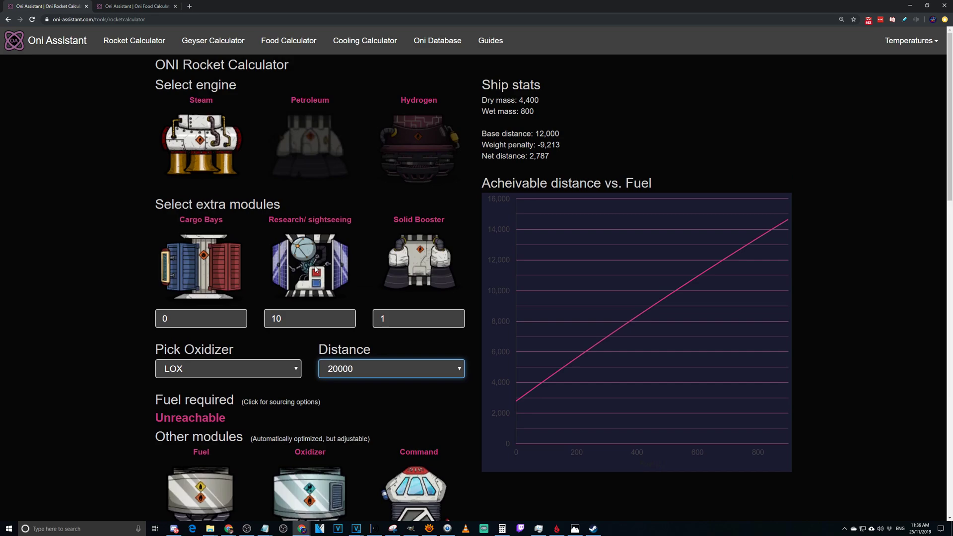
- Lower the research modules to 6, bringing required fuel to 886KG
double_click(344, 323)
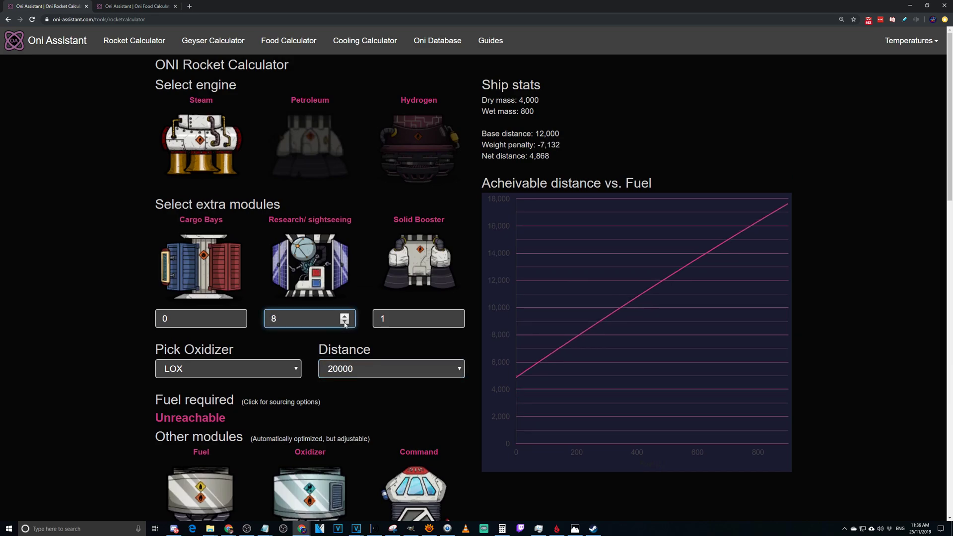
left_click(344, 322)
left_click(344, 322)
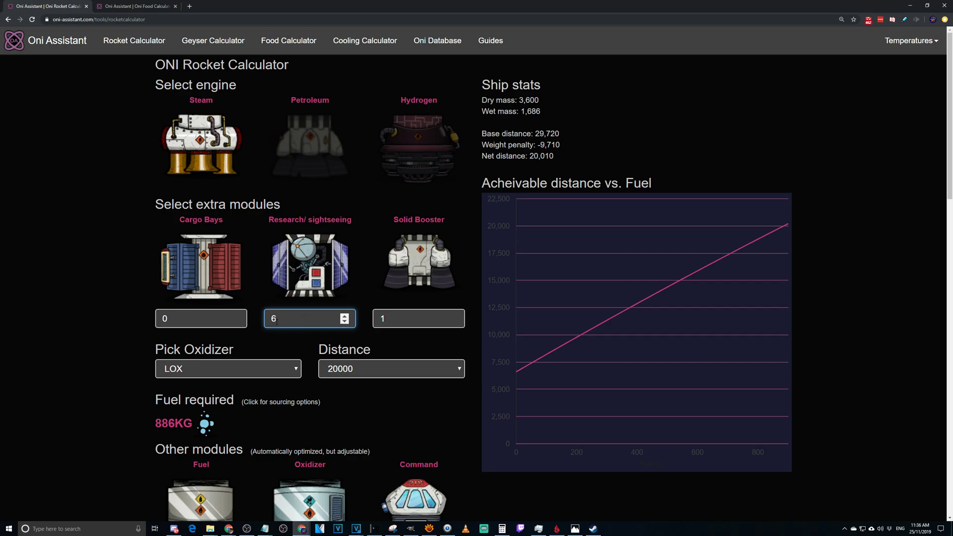
scroll(449, 280, "down", 3)
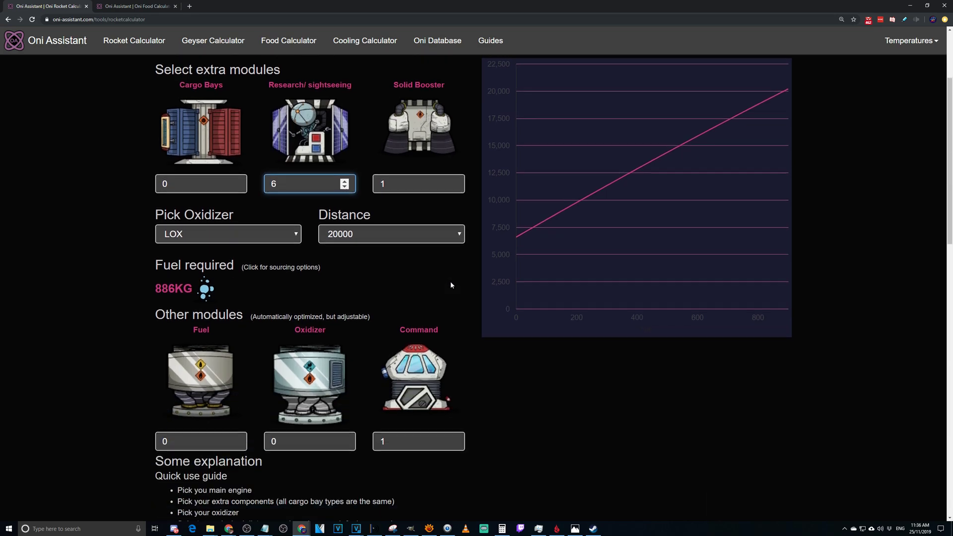
scroll(435, 391, "up", 2)
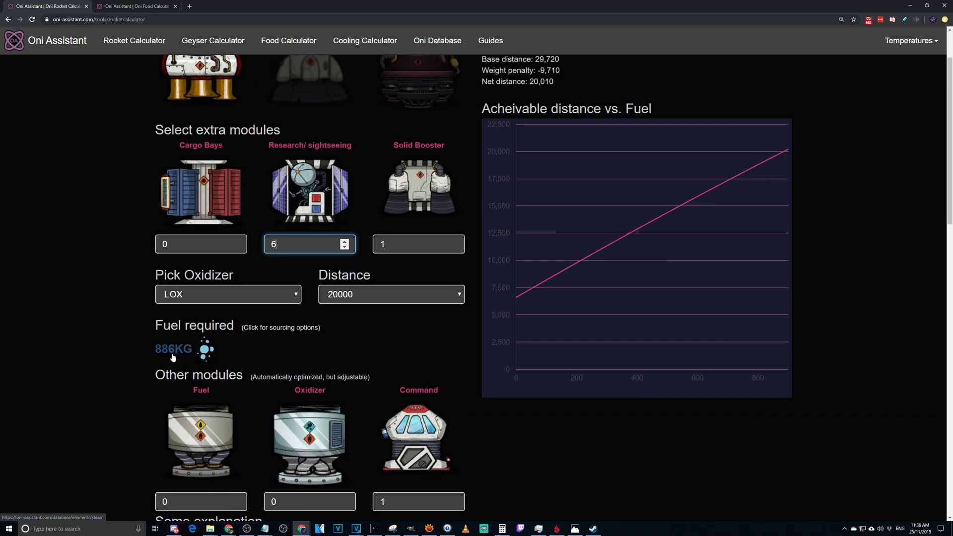
scroll(397, 399, "up", 2)
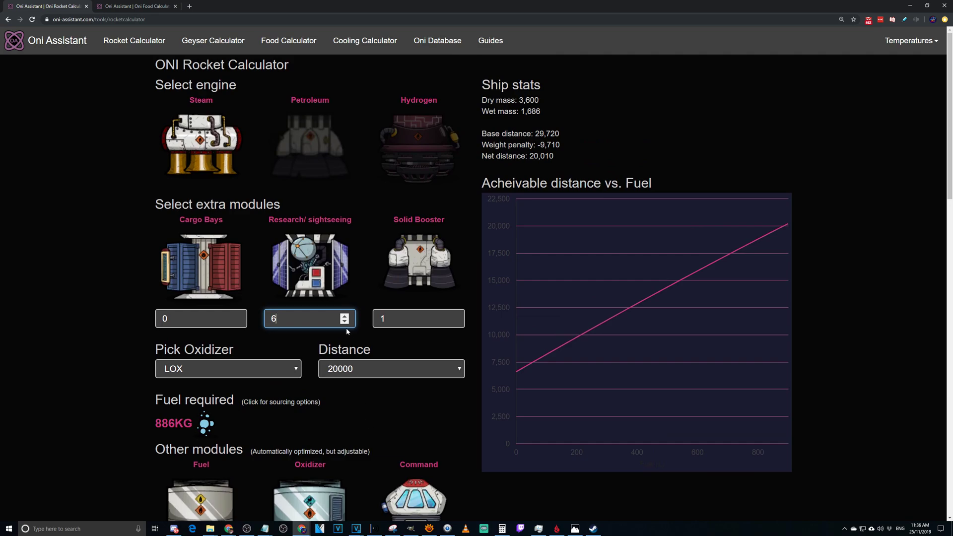
- Set the distance back to 10000, add one cargo bay and remove all research modules
left_click(363, 367)
left_click(347, 146)
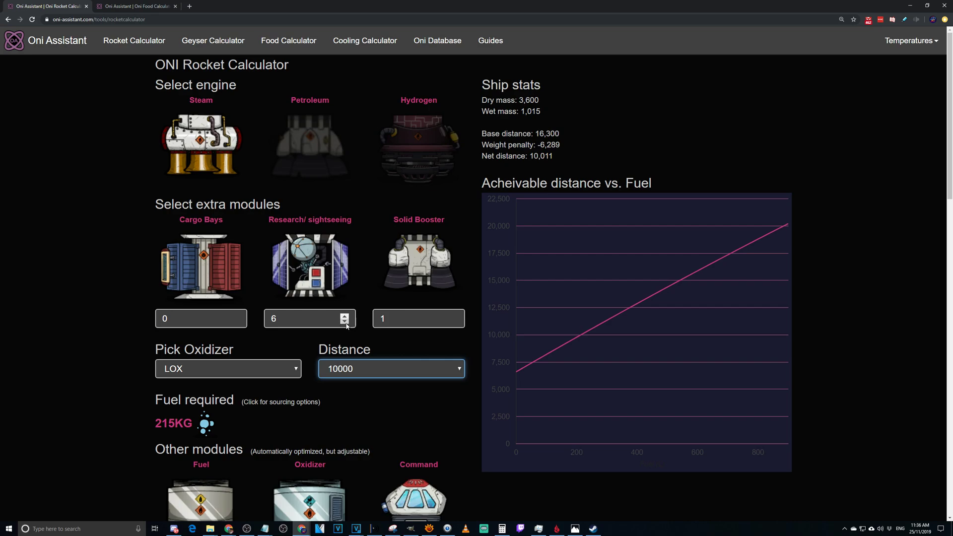
left_click(235, 315)
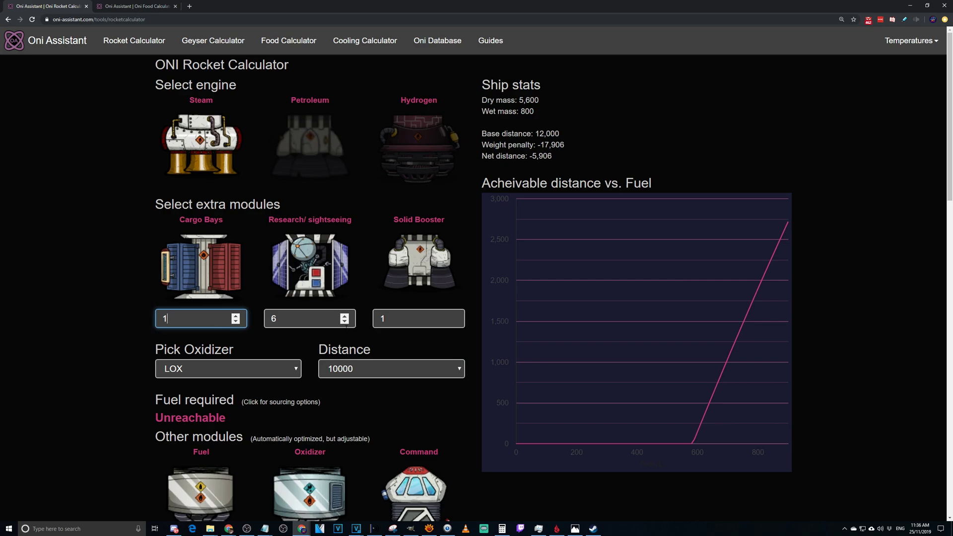
left_click(343, 323)
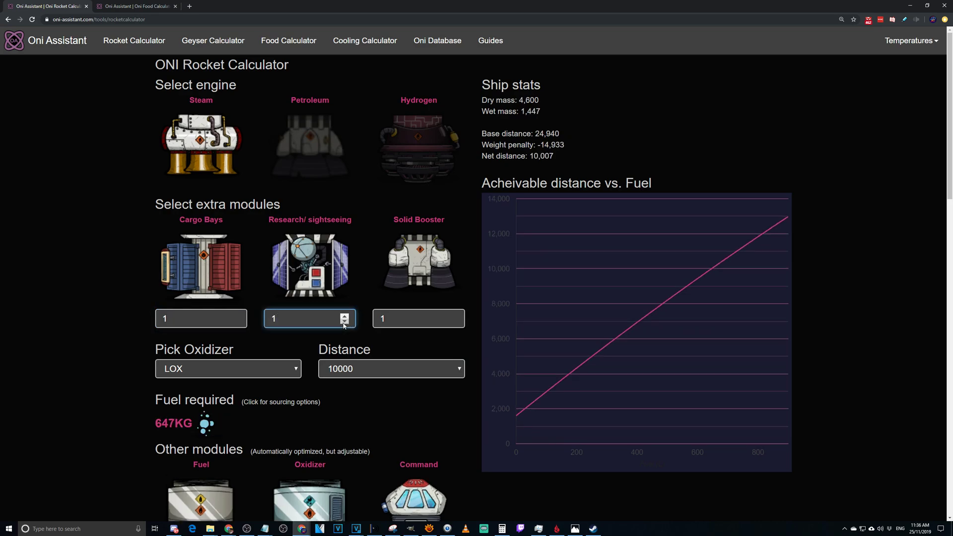
left_click(344, 322)
scroll(486, 311, "down", 1)
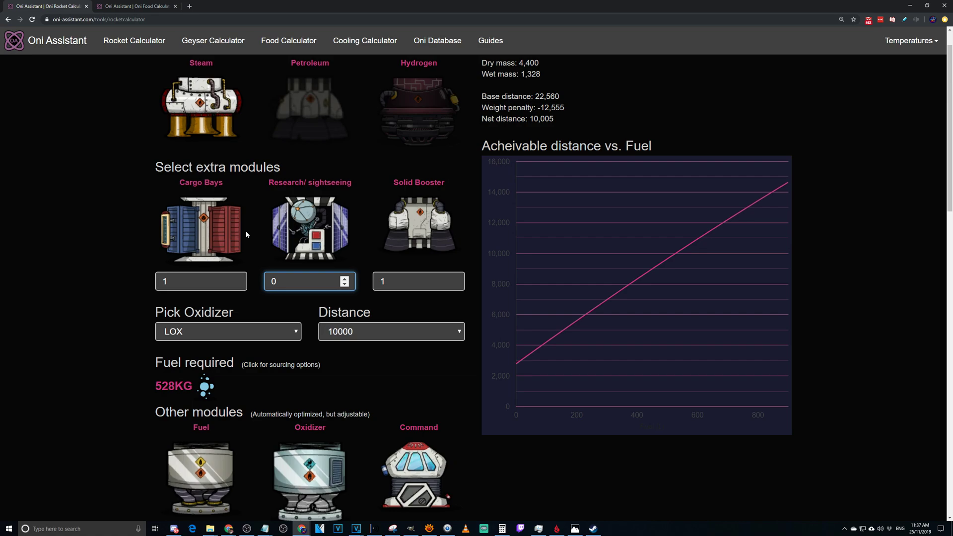
scroll(249, 157, "up", 1)
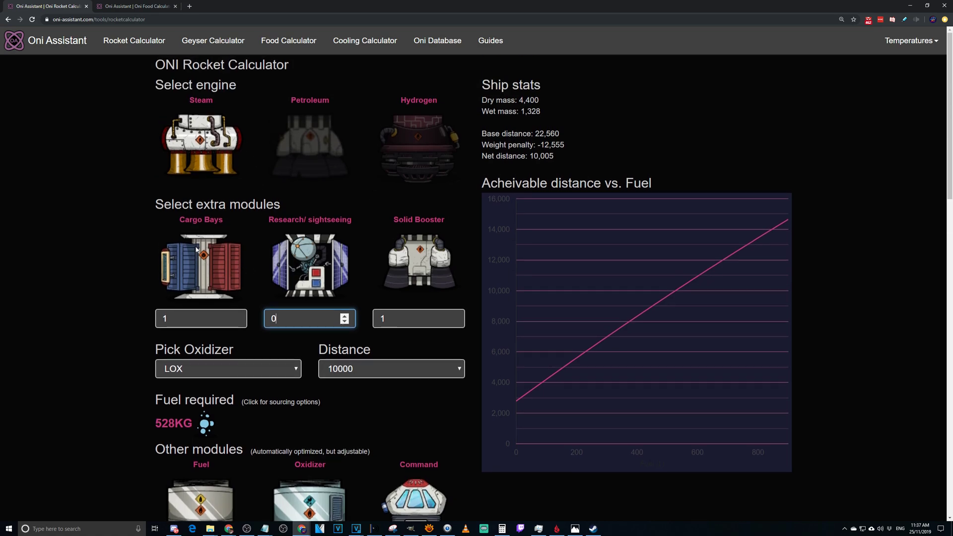
- Try a second cargo bay and settle the research modules at 2, needing 792KG of fuel
left_click(236, 316)
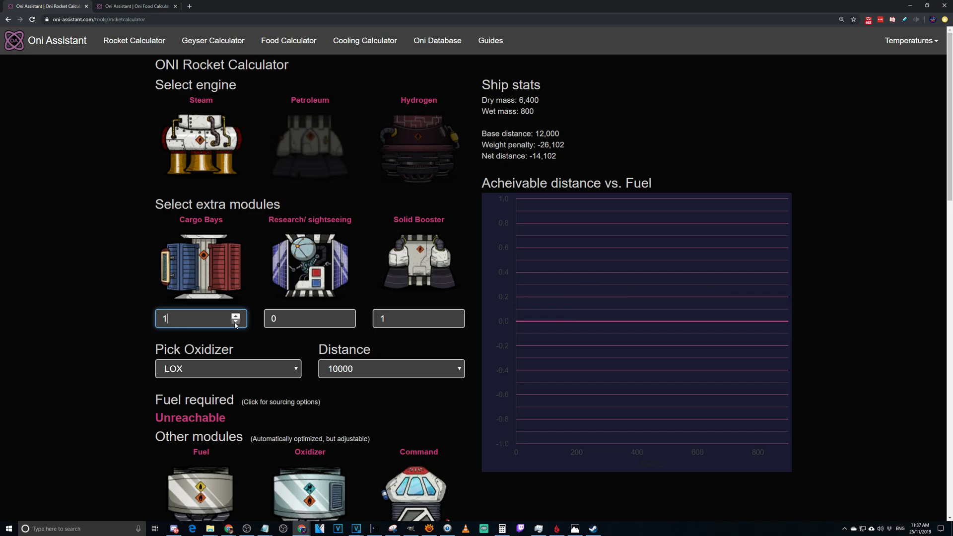
left_click(345, 316)
left_click(345, 316)
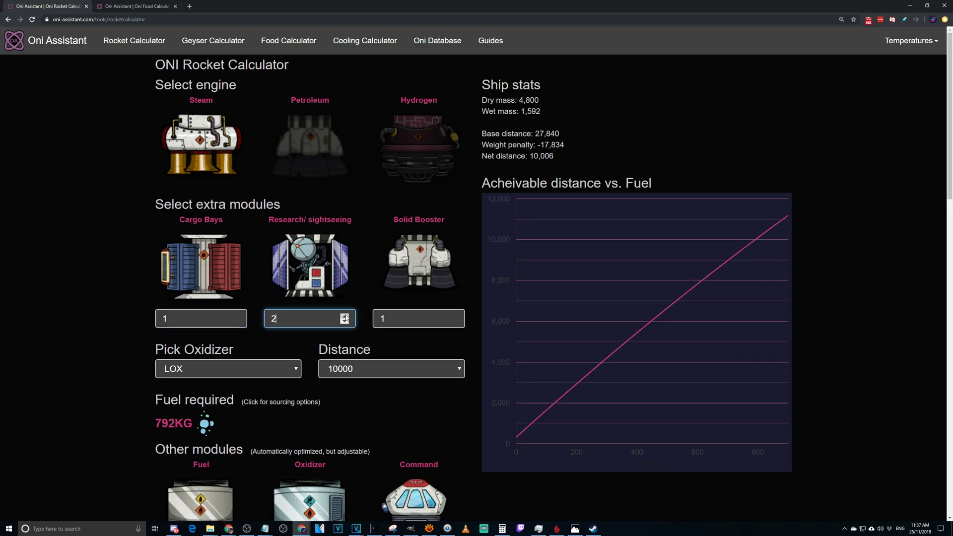
left_click(344, 316)
left_click(345, 322)
left_click(345, 322)
left_click(345, 322)
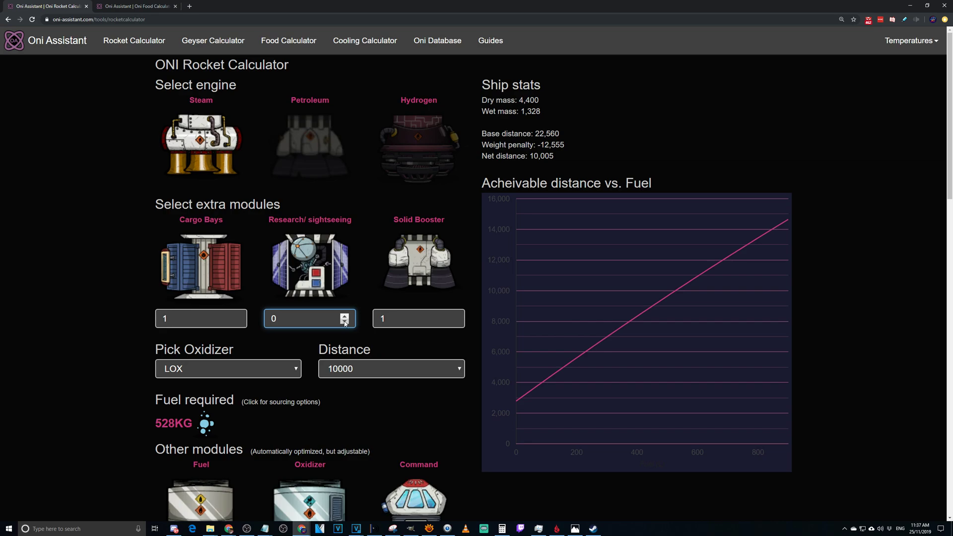
left_click(346, 316)
left_click(347, 316)
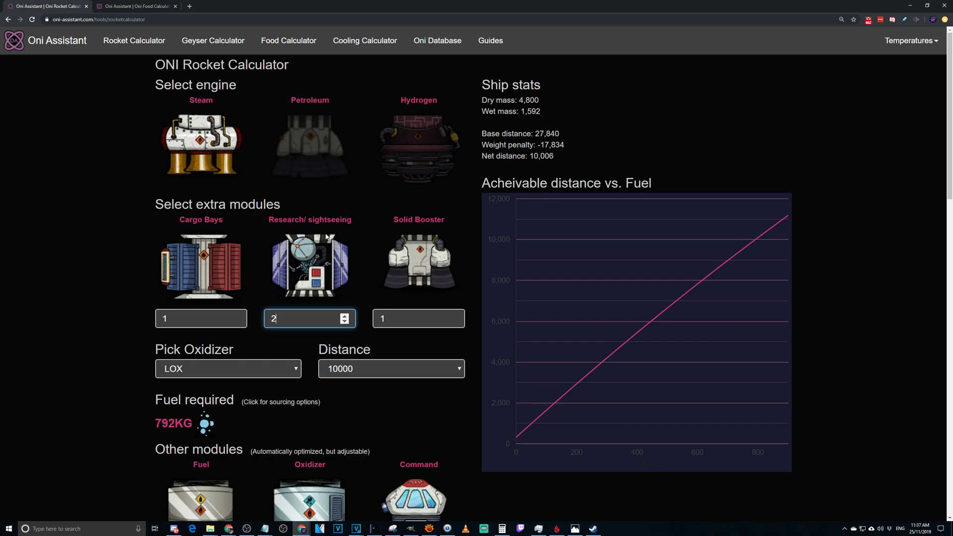
scroll(325, 234, "down", 8)
scroll(322, 236, "up", 4)
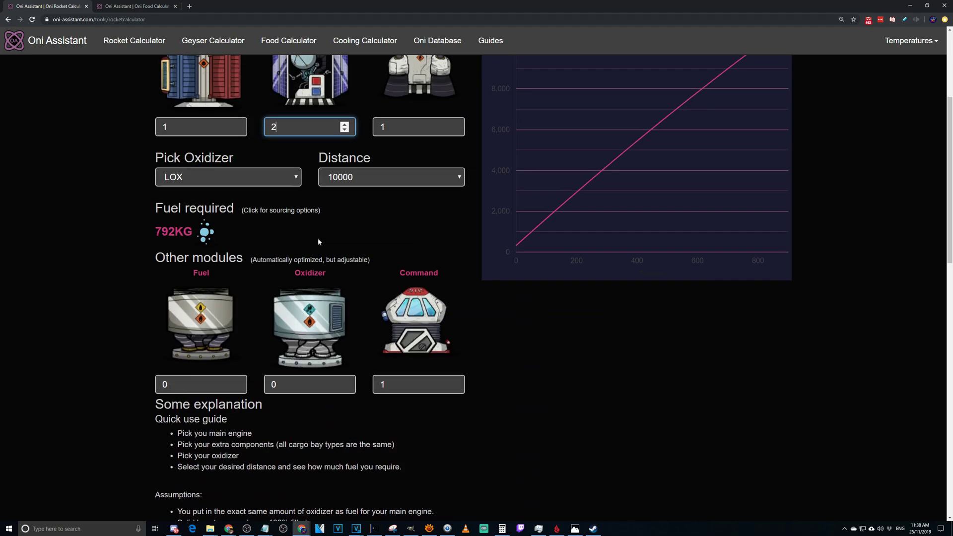
scroll(319, 242, "up", 4)
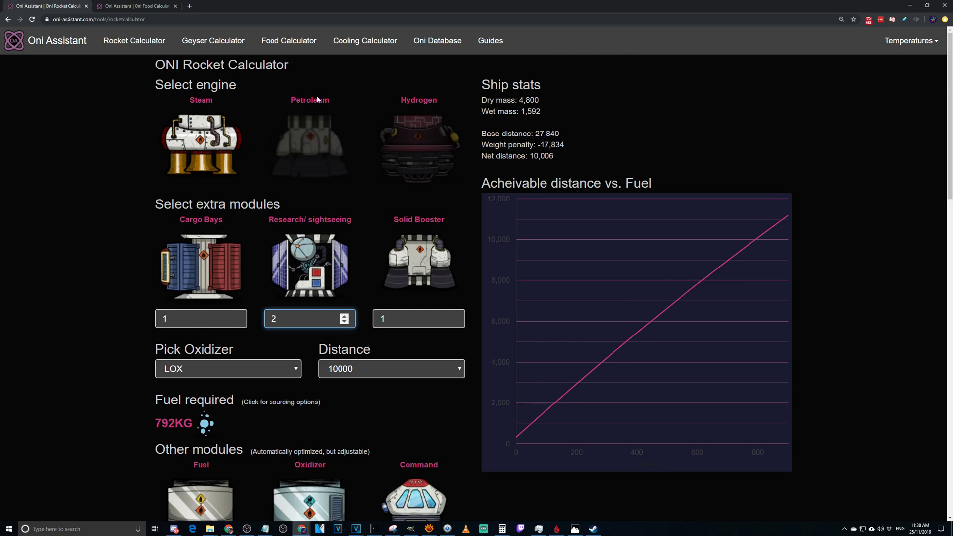
- Switch to the Petroleum engine with Oxylite oxidizer, needing 60KG each at dry mass 3,200
left_click(311, 138)
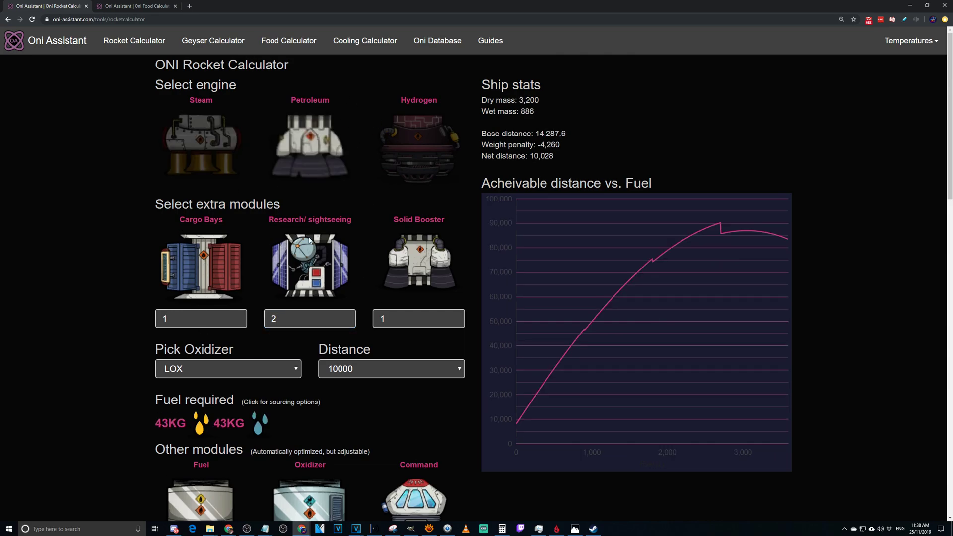
scroll(314, 377, "down", 1)
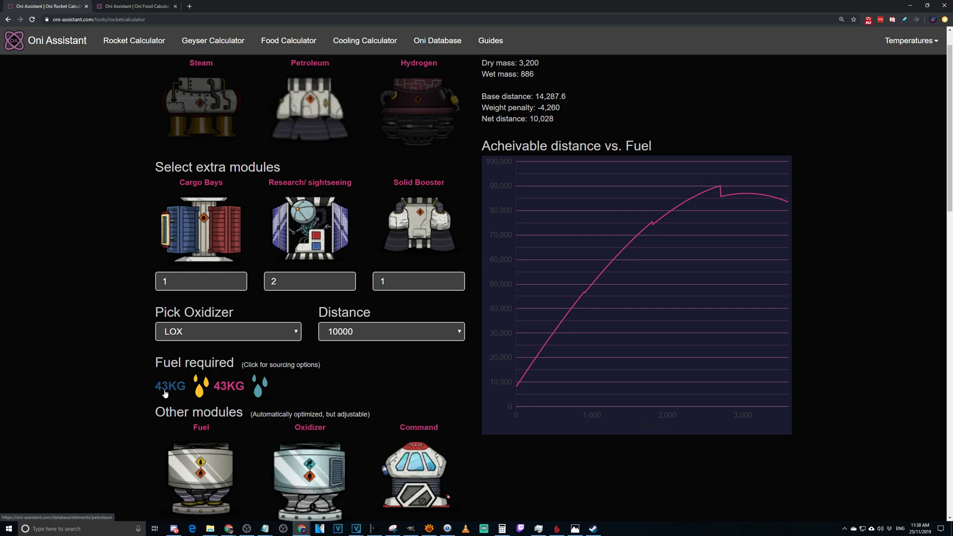
left_click(253, 331)
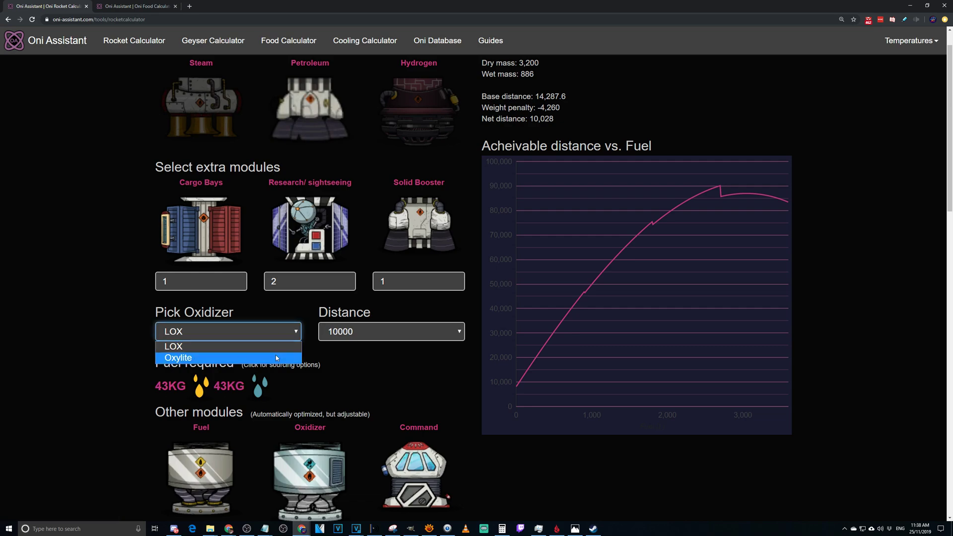
left_click(276, 357)
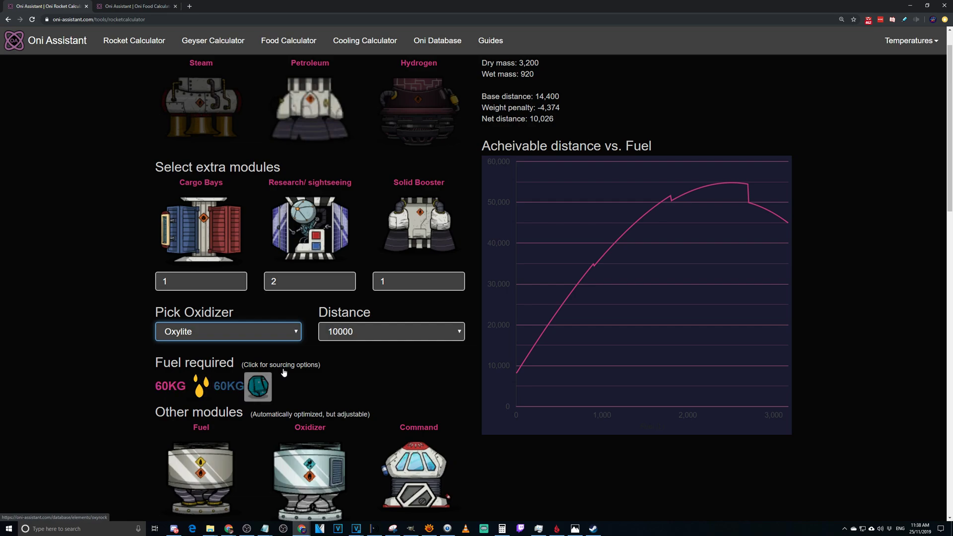
scroll(405, 368, "up", 1)
mouse_move(673, 236)
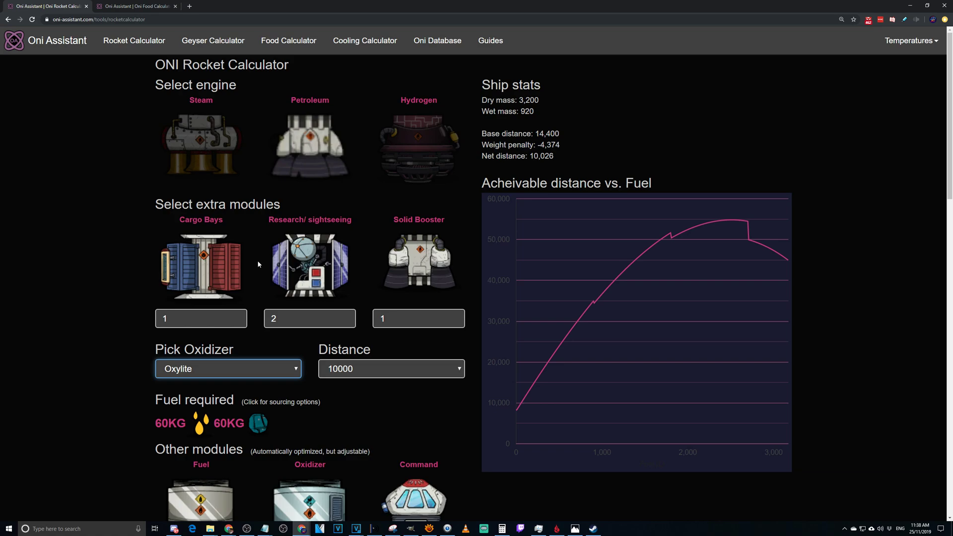
- Set the target distance to 50000 and switch the oxidizer back to LOX
left_click(454, 375)
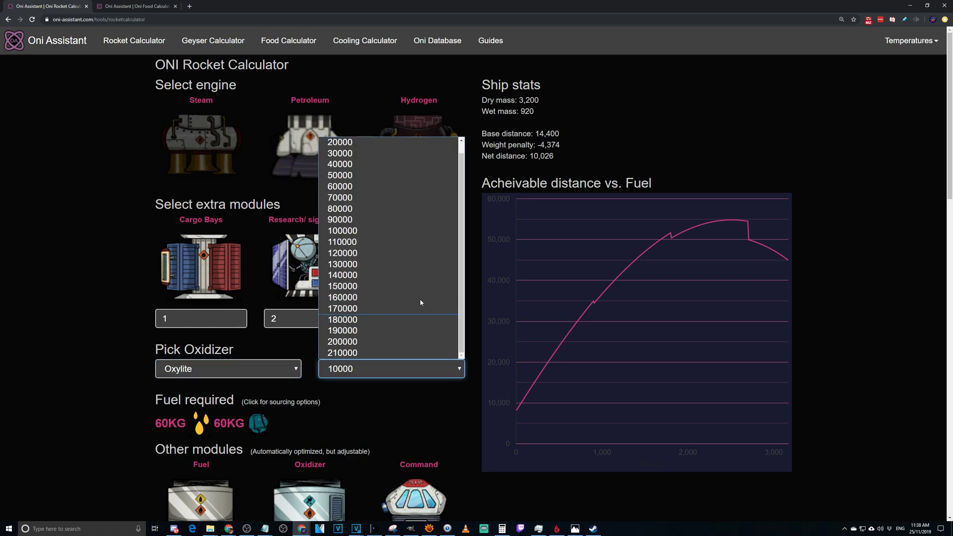
left_click(379, 180)
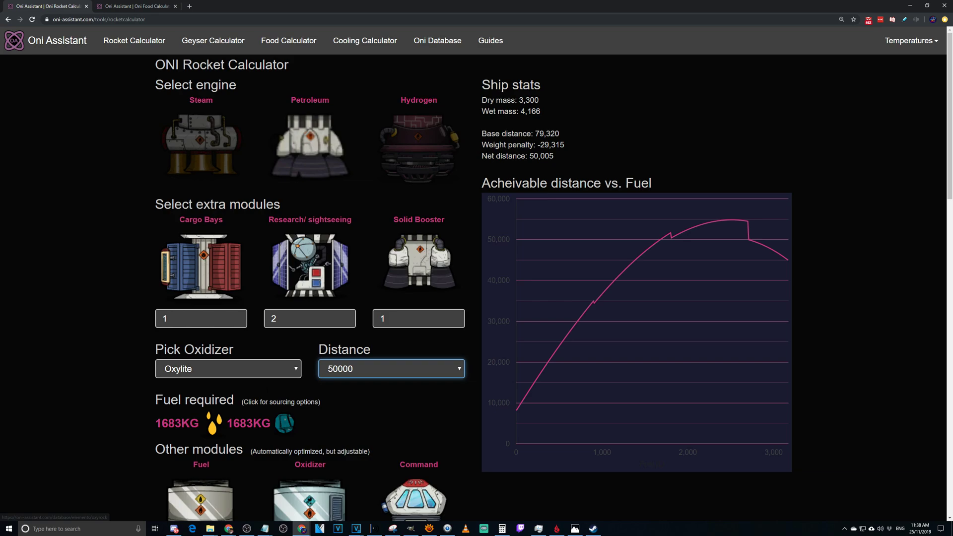
left_click(274, 372)
left_click(267, 381)
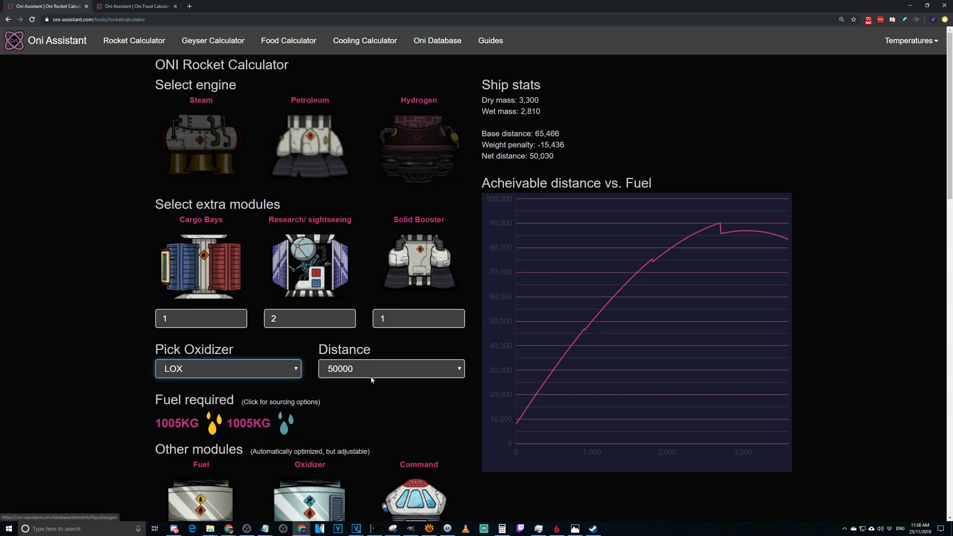
mouse_move(716, 227)
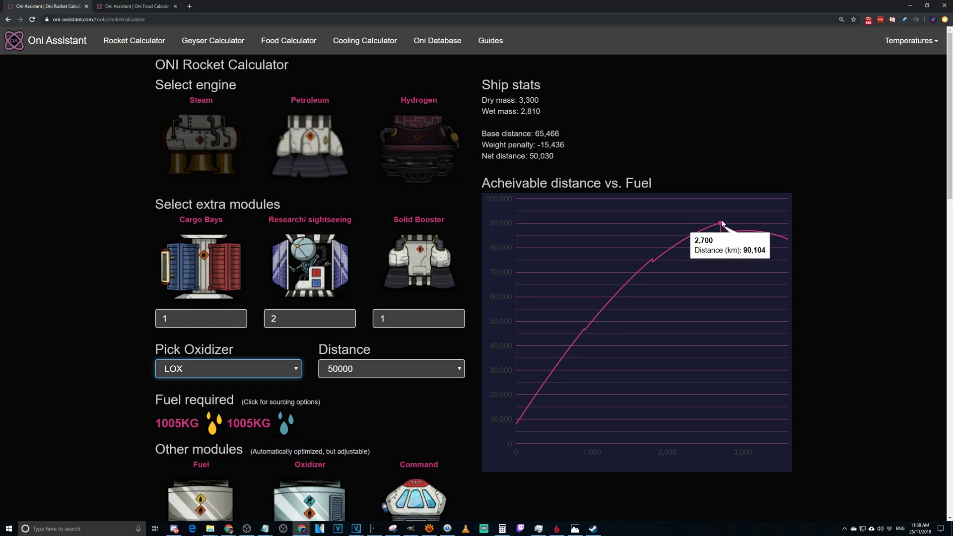
- Choose distance 90000, requiring 2690KG of fuel and oxidizer for net distance 90,008
left_click(373, 363)
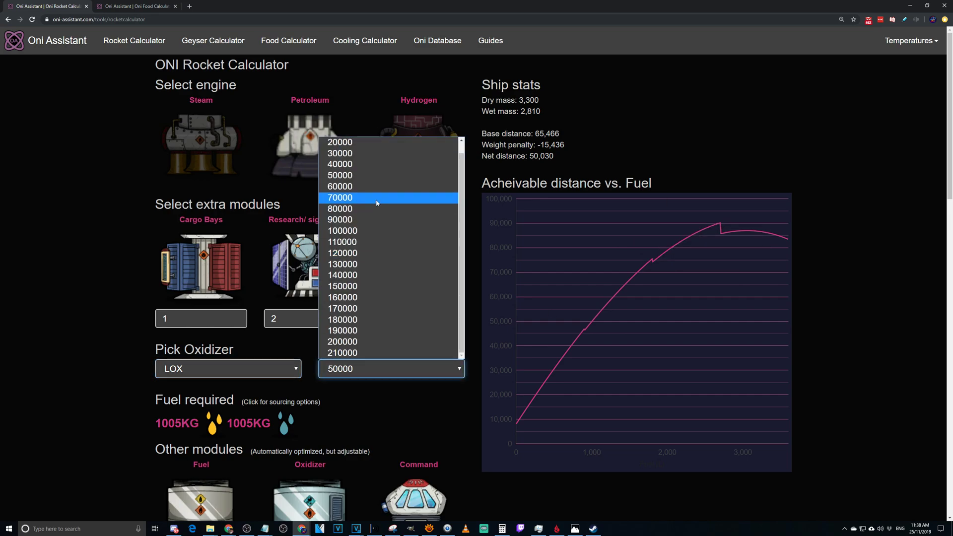
left_click(364, 219)
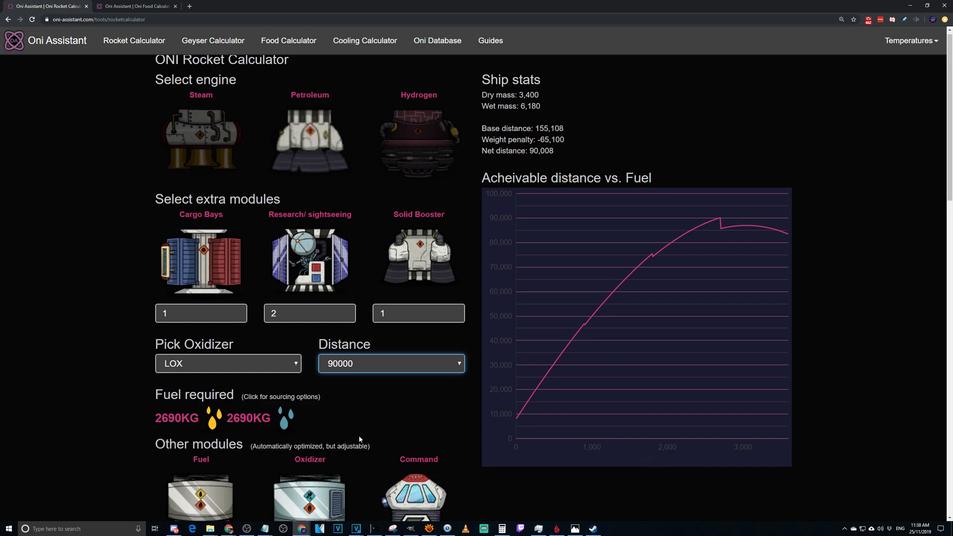
scroll(356, 430, "down", 3)
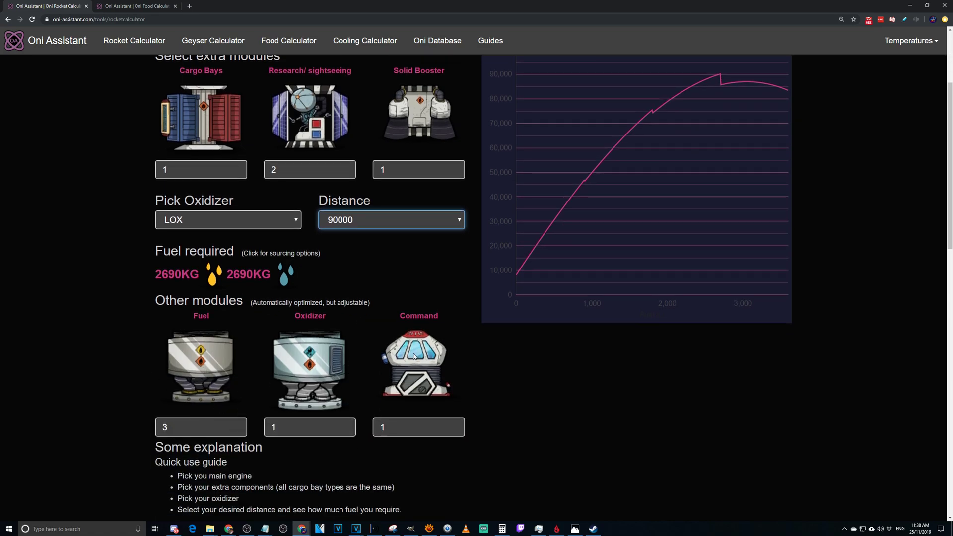
scroll(414, 356, "up", 2)
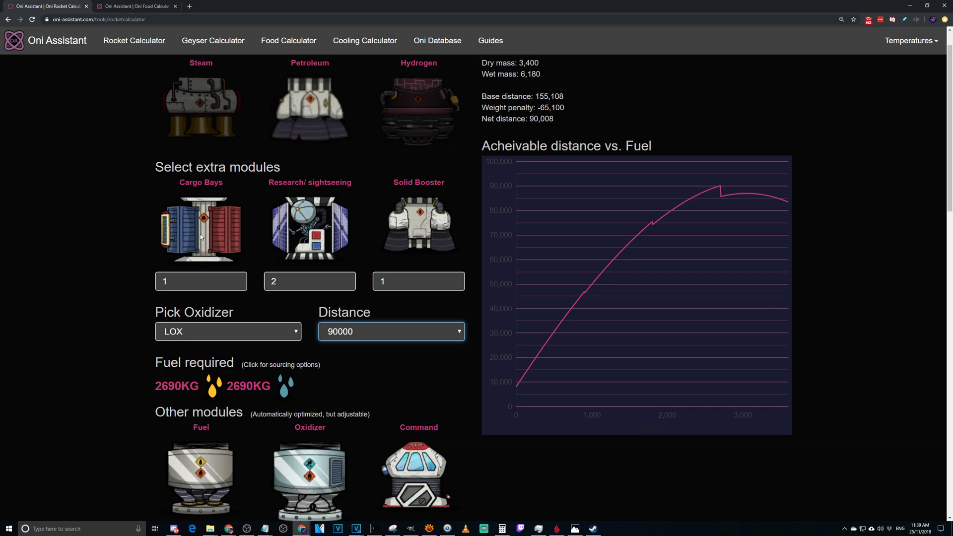
- Toggle the solid booster between 1 and 0 to compare, leaving it at 0 for 2355KG each
left_click(455, 288)
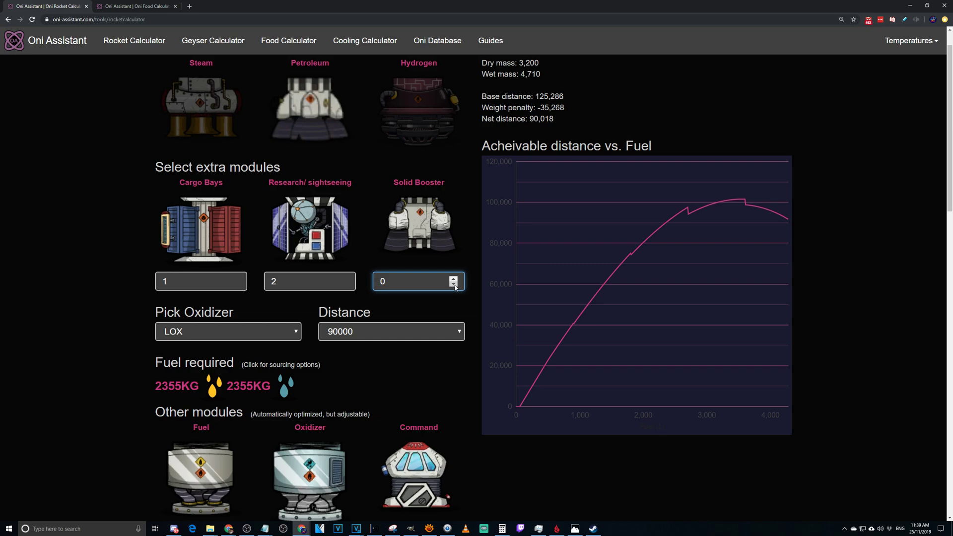
mouse_move(735, 203)
left_click(453, 278)
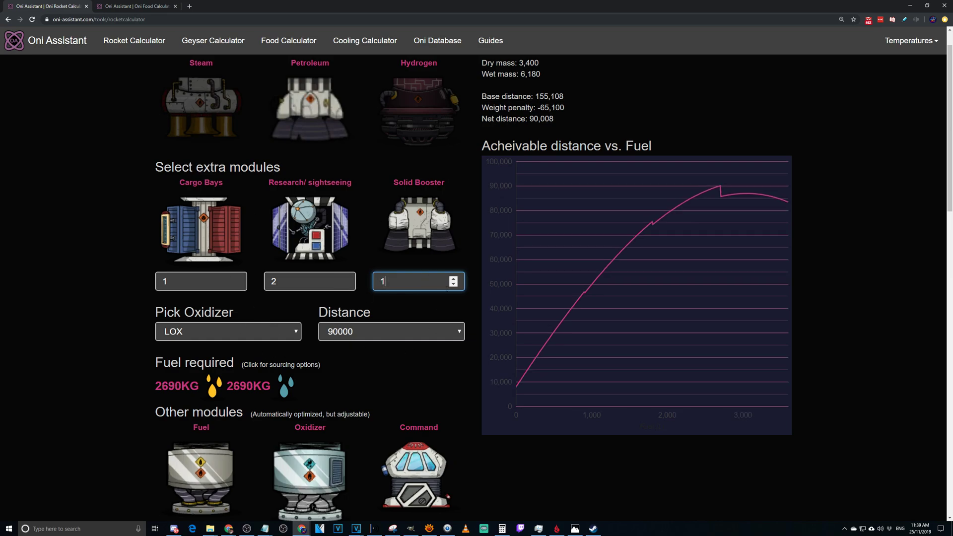
left_click(453, 284)
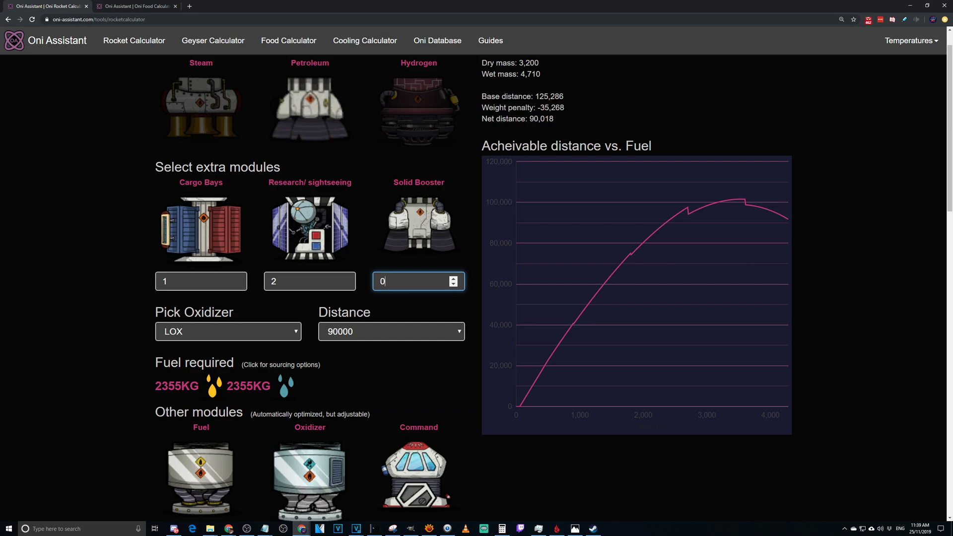
scroll(453, 284, "up", 1)
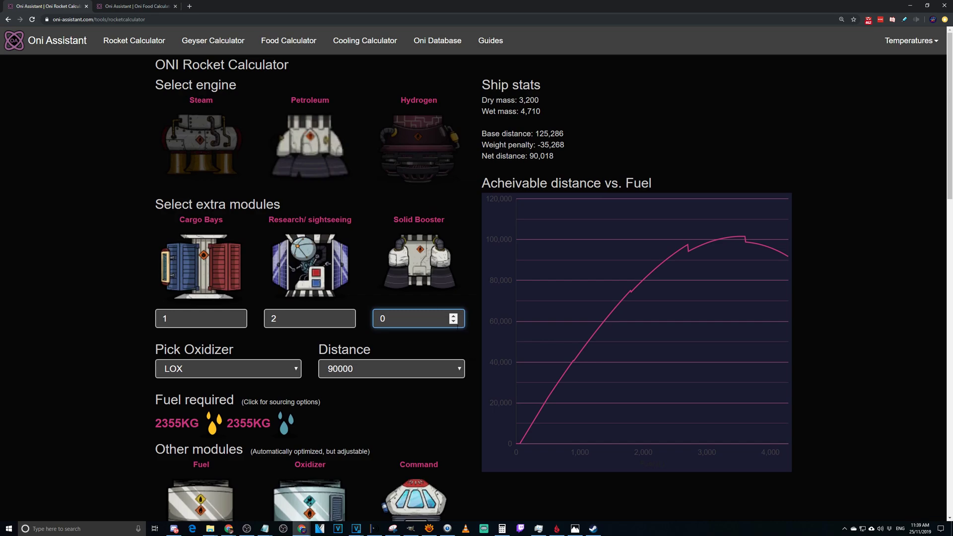
left_click(453, 315)
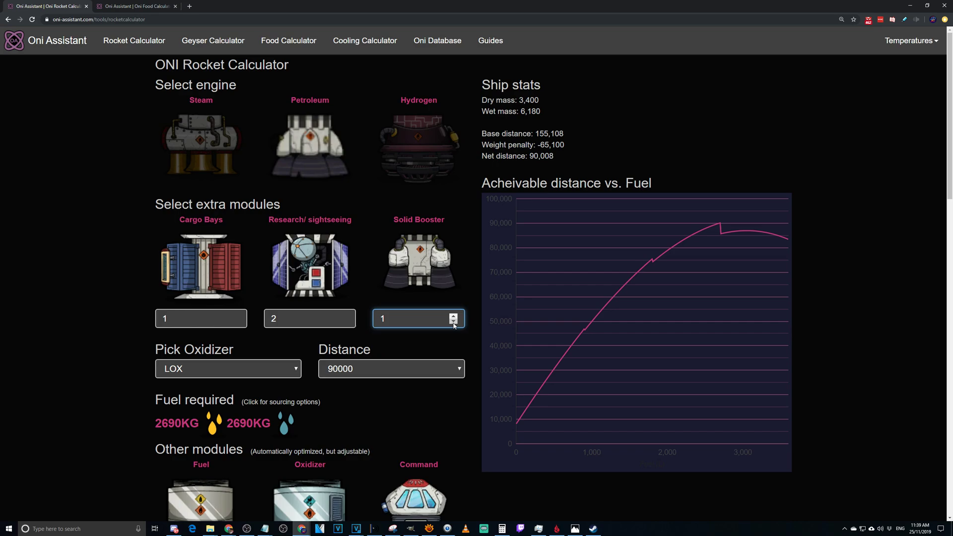
left_click(453, 322)
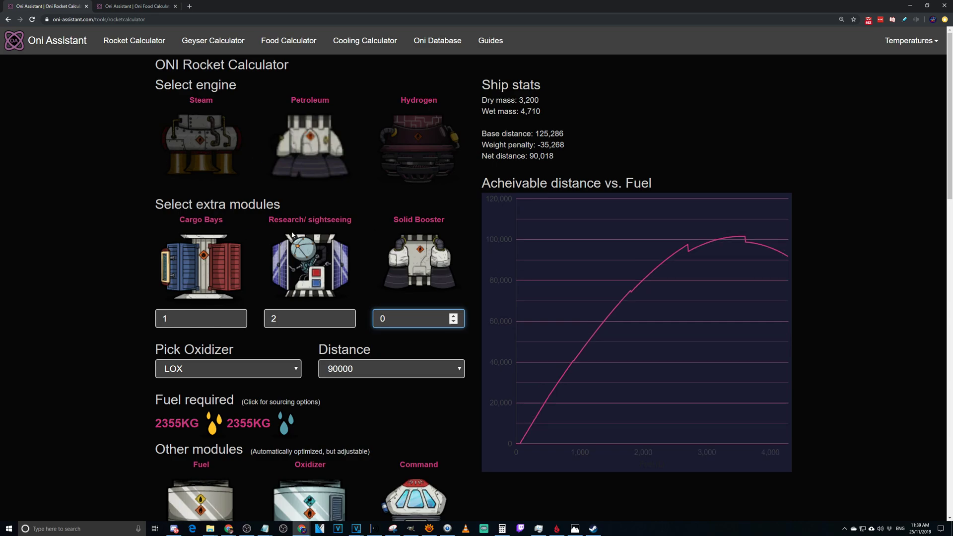
- Open the Geyser Calculator to see the Cool Steam Vent's 1,622 g/s and 85,761 DTU/s cooling need
left_click(213, 40)
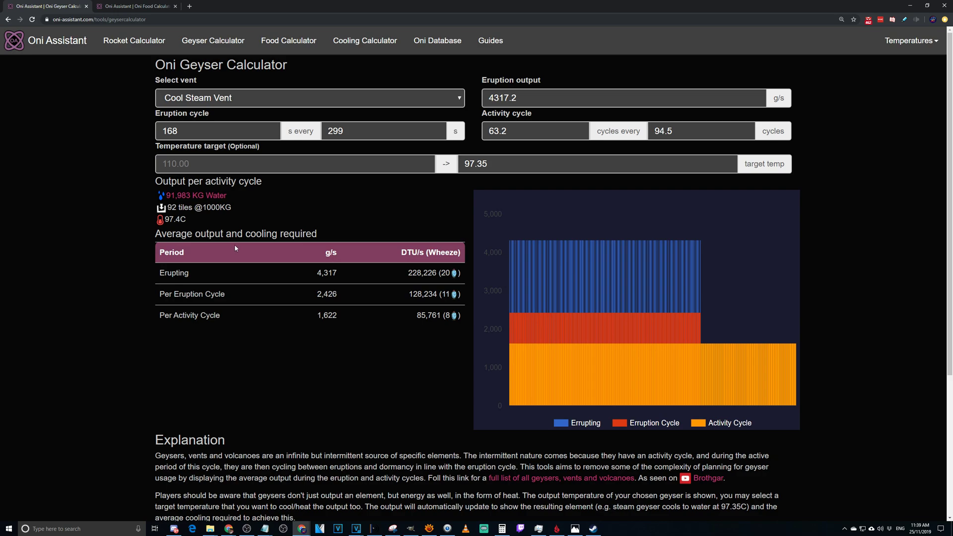
scroll(234, 244, "down", 1)
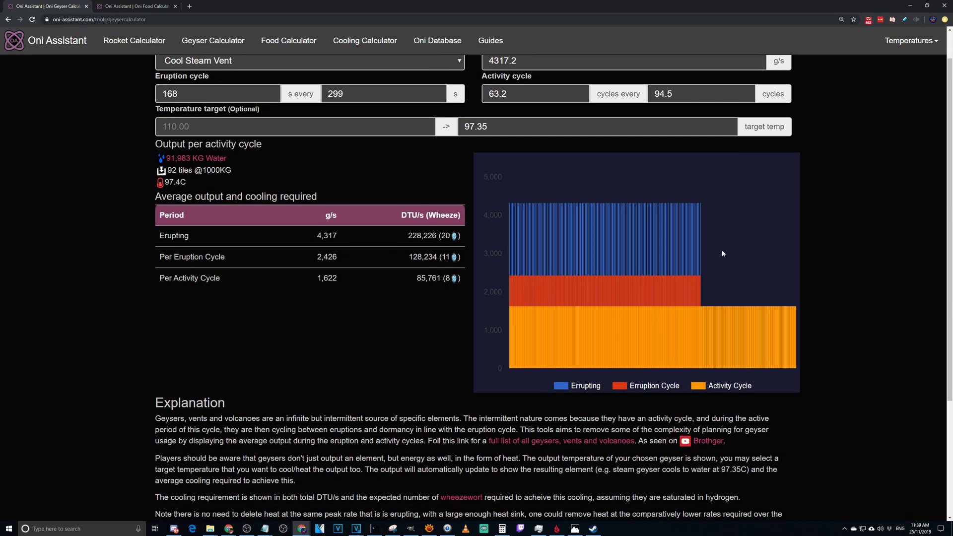
scroll(301, 97, "up", 1)
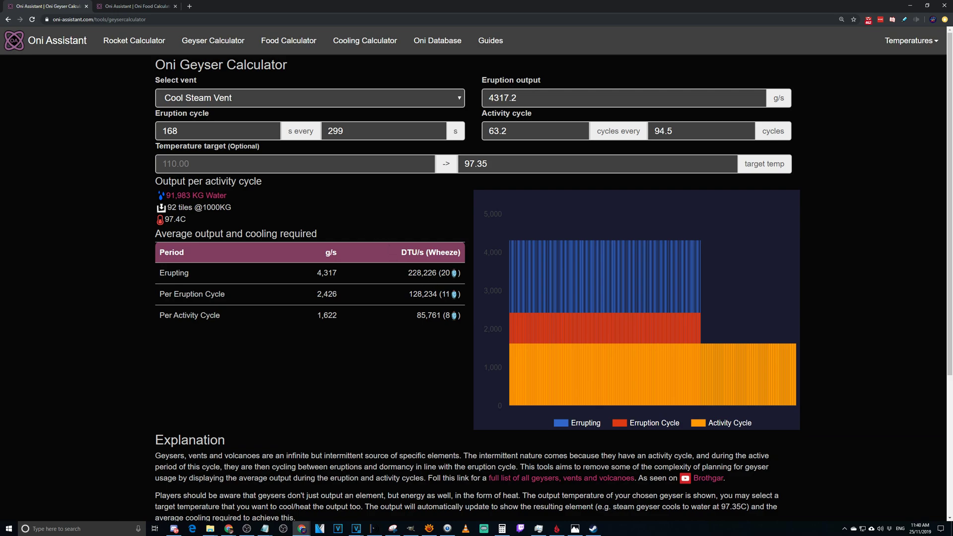
- View the Wheezewort database entry, return to the geyser calculator, and open the vent type list
left_click(453, 274)
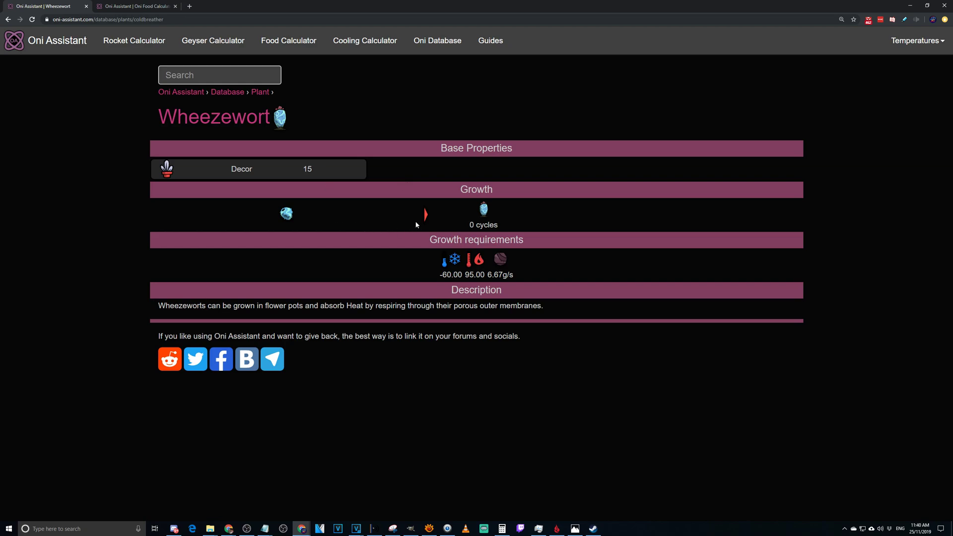
key("alt+Left")
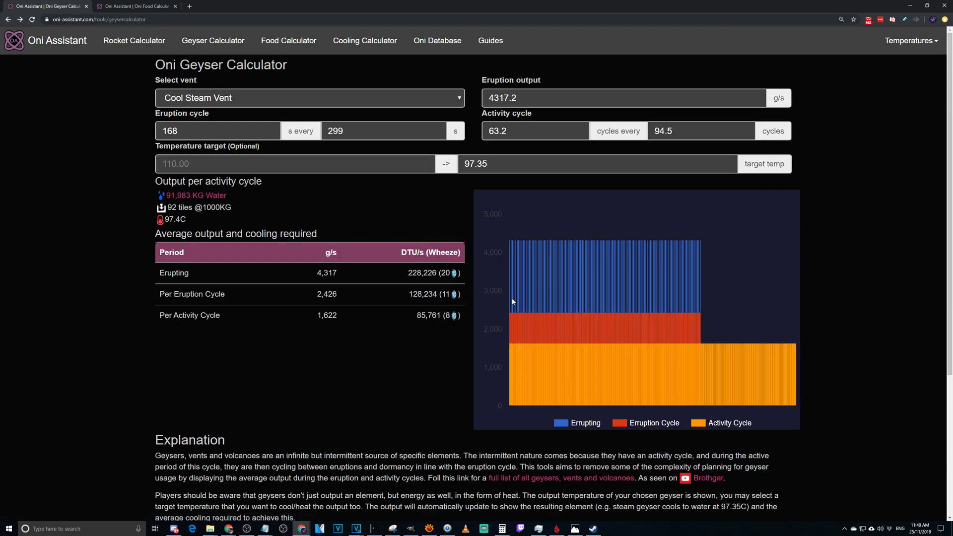
mouse_move(564, 331)
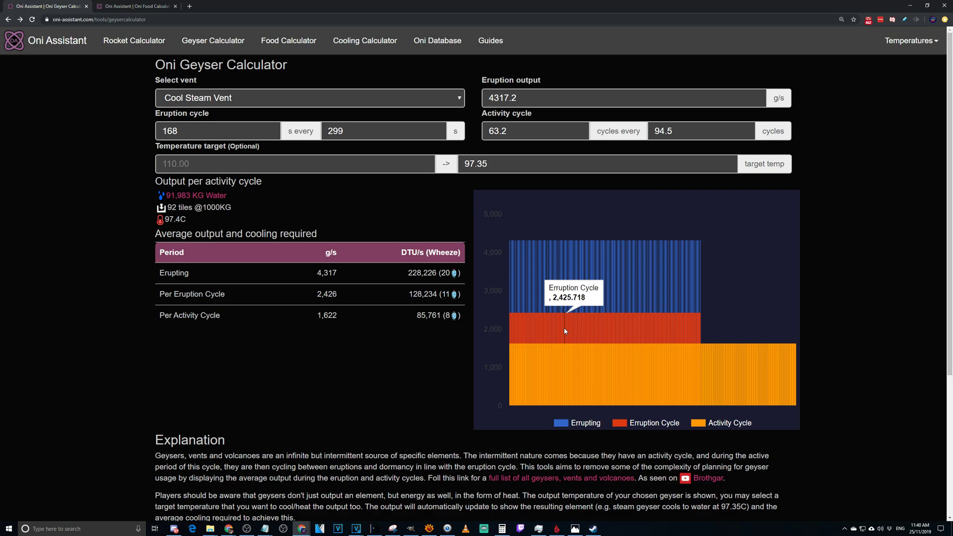
mouse_move(702, 375)
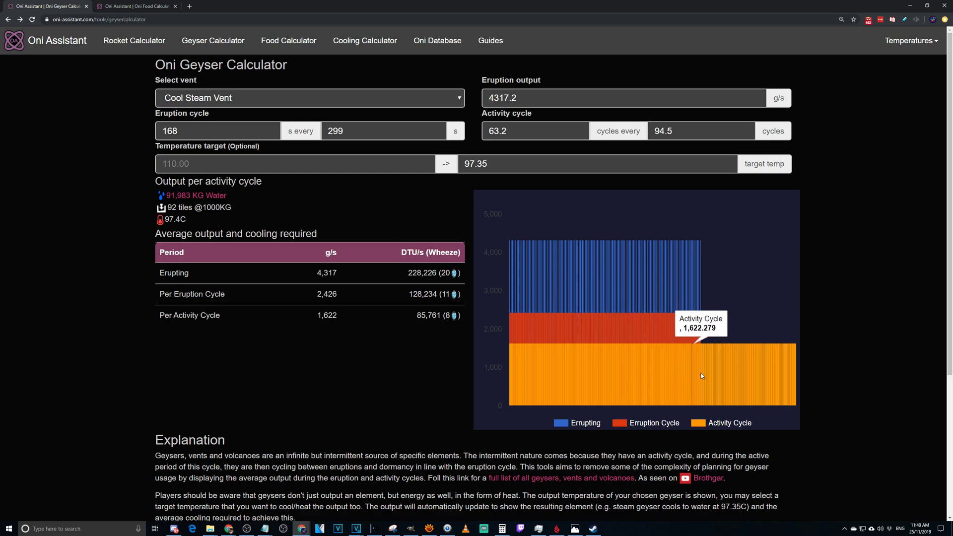
scroll(773, 377, "down", 3)
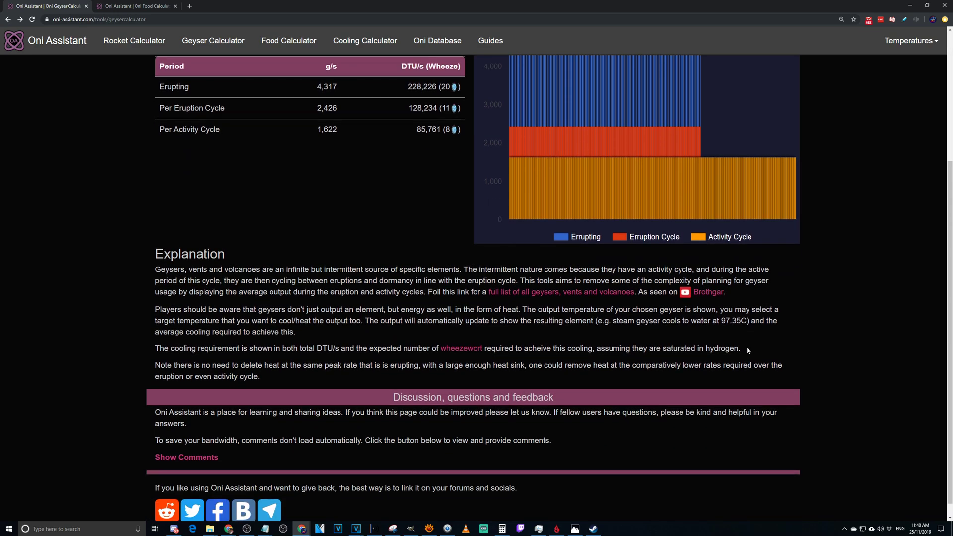
scroll(552, 259, "up", 3)
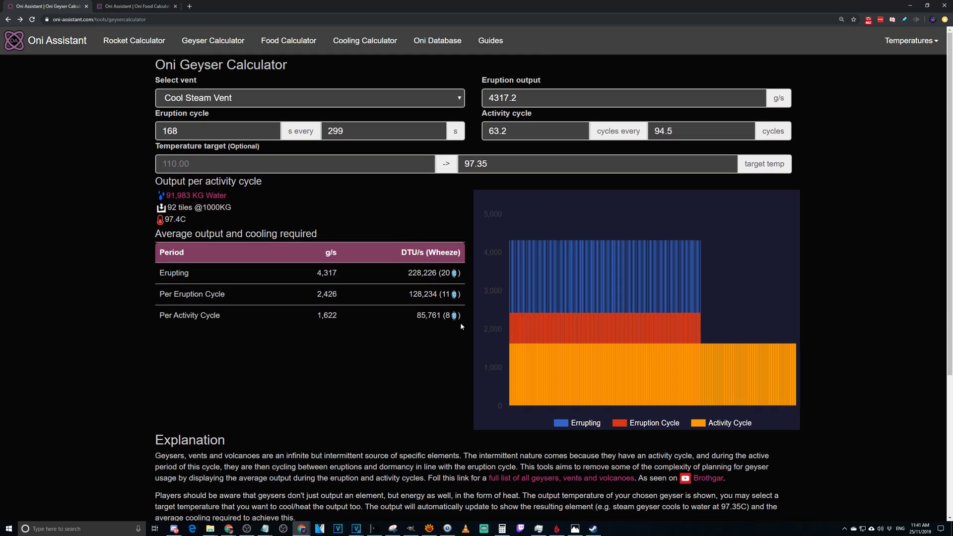
left_click(459, 99)
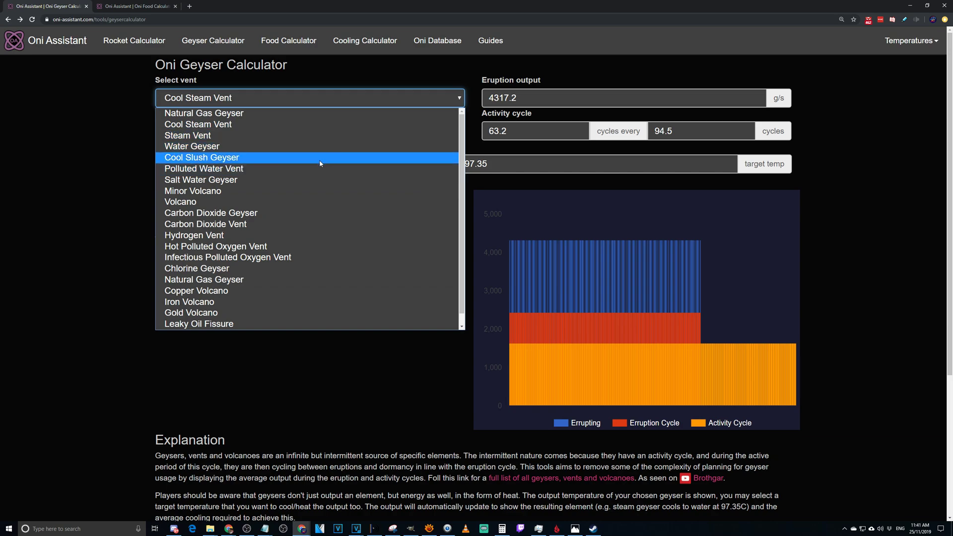
- Set the Geyser Calculator to a Volcano with a 1400 target temperature, needing 530,242 DTU/s
left_click(307, 202)
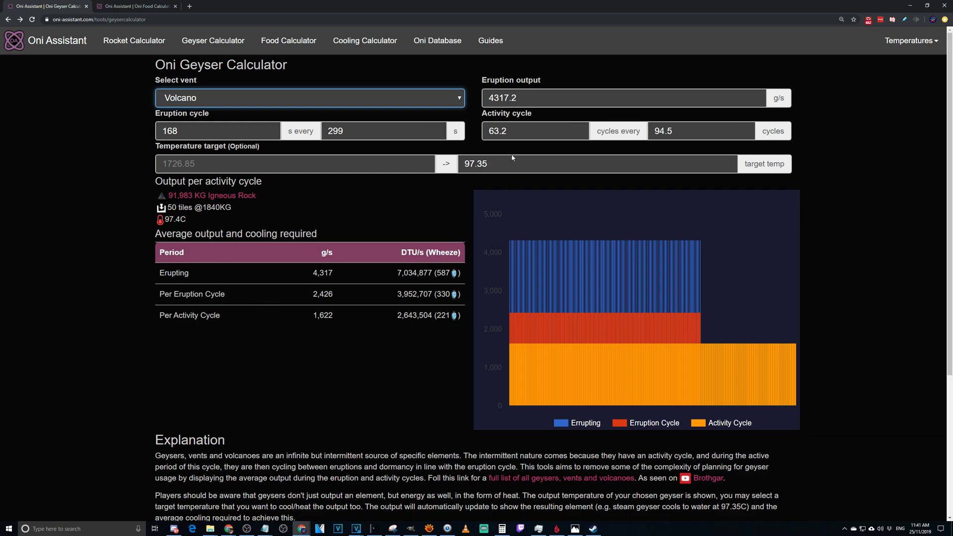
left_click_drag(511, 164, 431, 166)
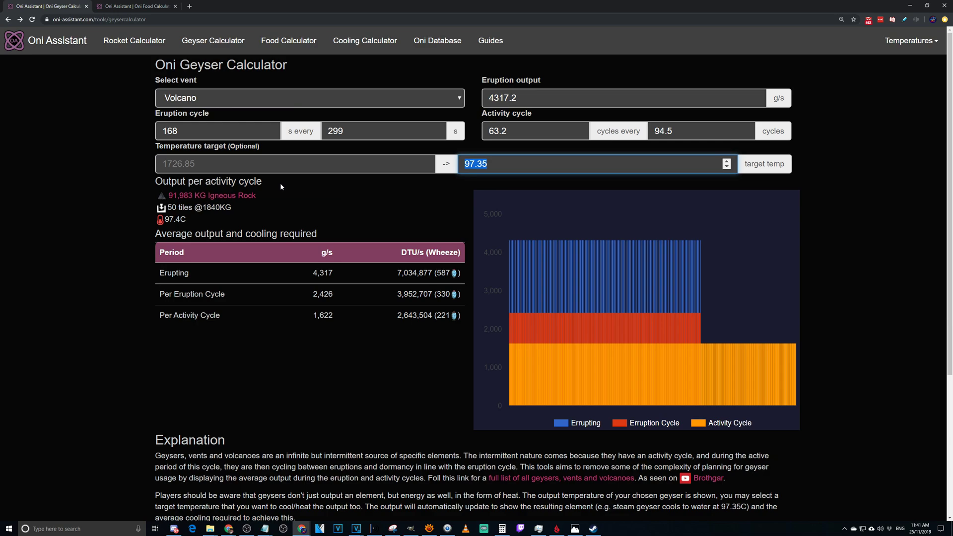
type("1400")
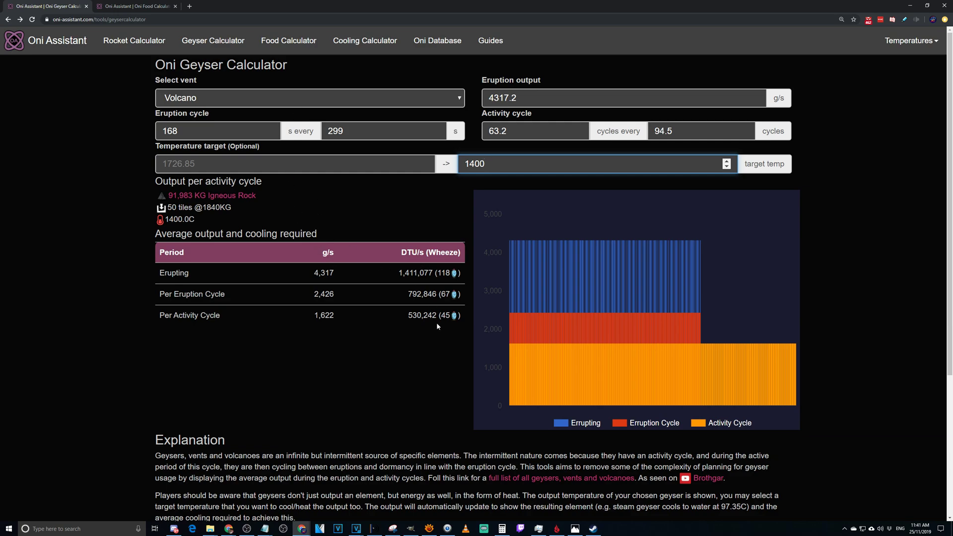
left_click(272, 106)
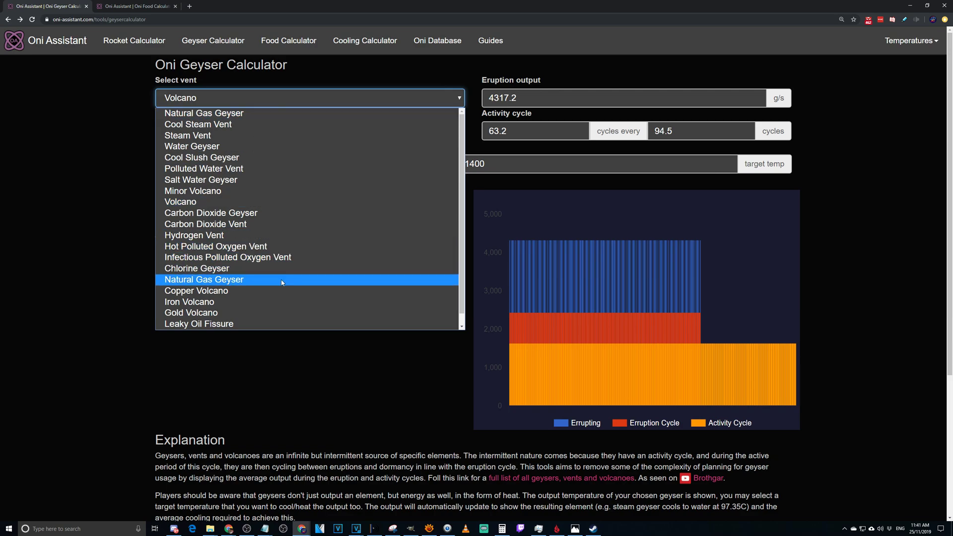
- Set a Leaky Oil Fissure with a 275 target temperature, then go to the Food Calculator
scroll(282, 275, "down", 1)
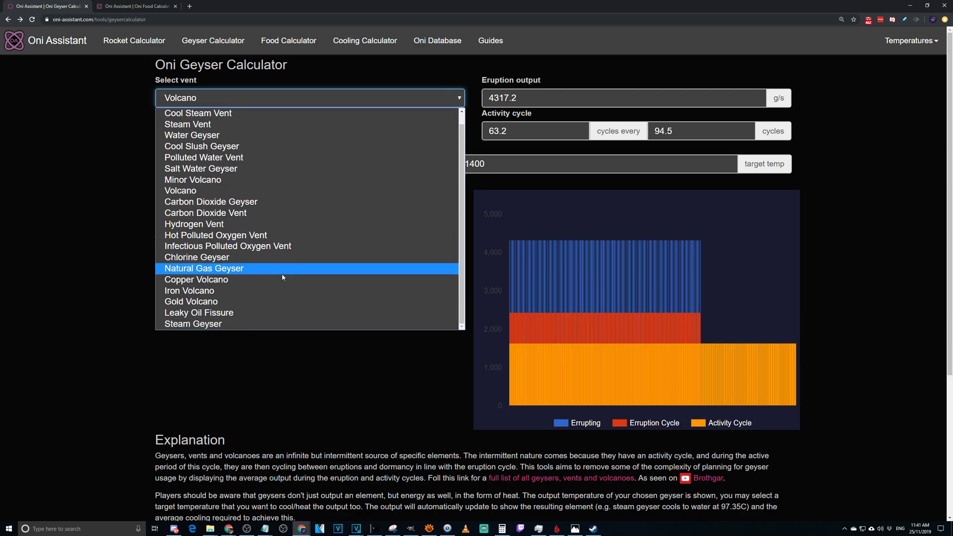
left_click(255, 312)
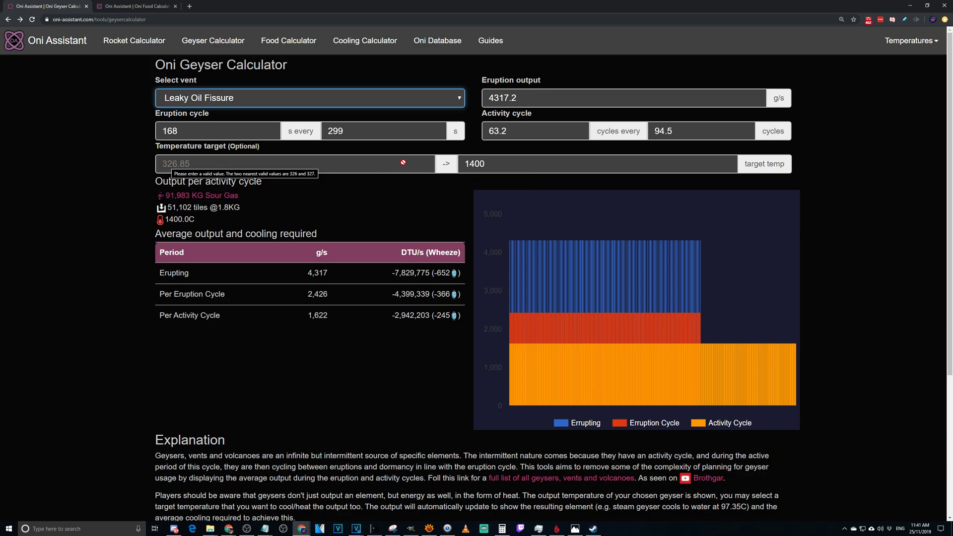
key("Tab")
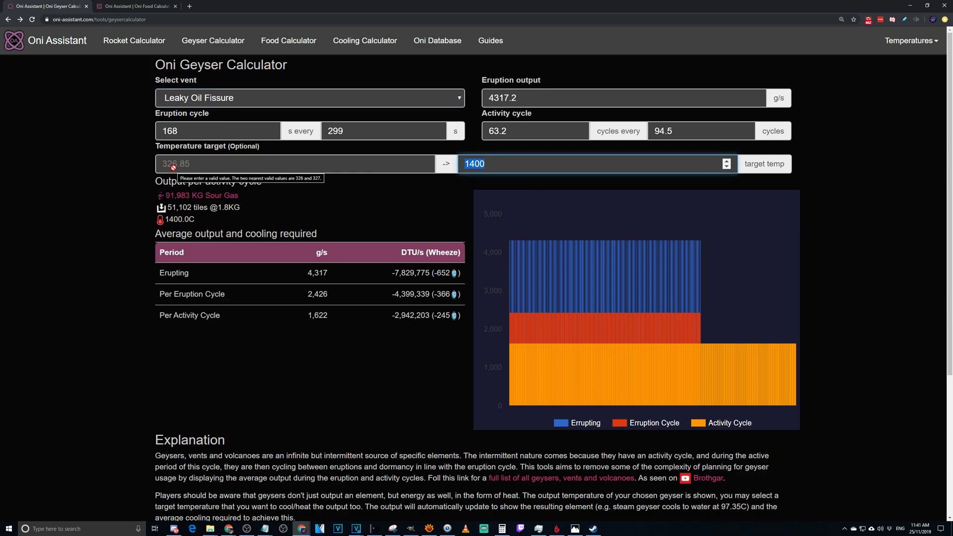
type("275")
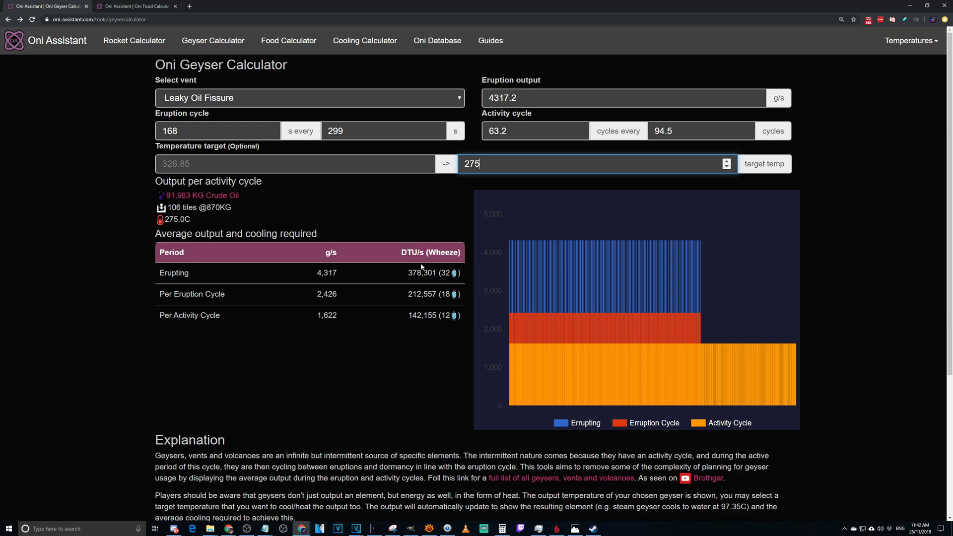
left_click(278, 43)
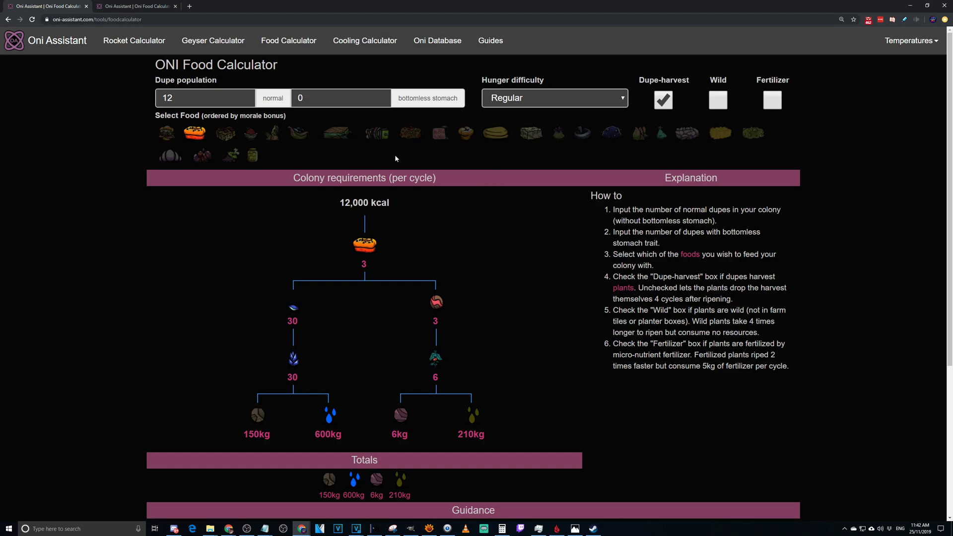
- Set the normal dupe population to 50 and review the 50,000 kcal food chain
left_click(272, 138)
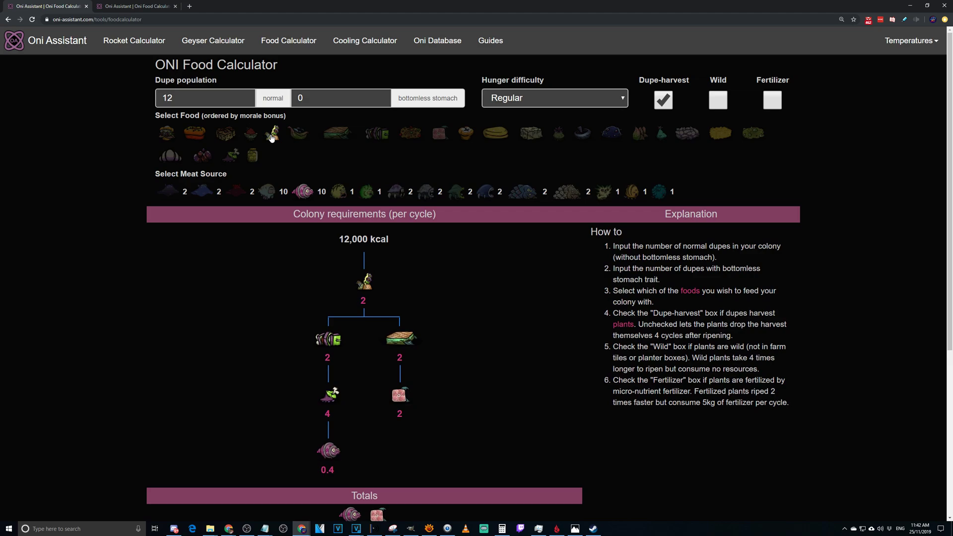
double_click(198, 98)
type("50")
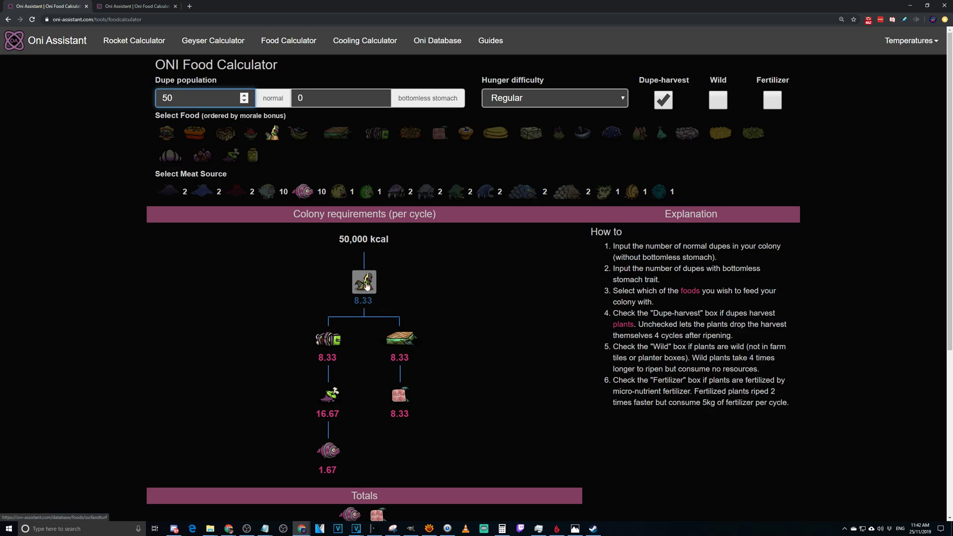
scroll(370, 306, "down", 1)
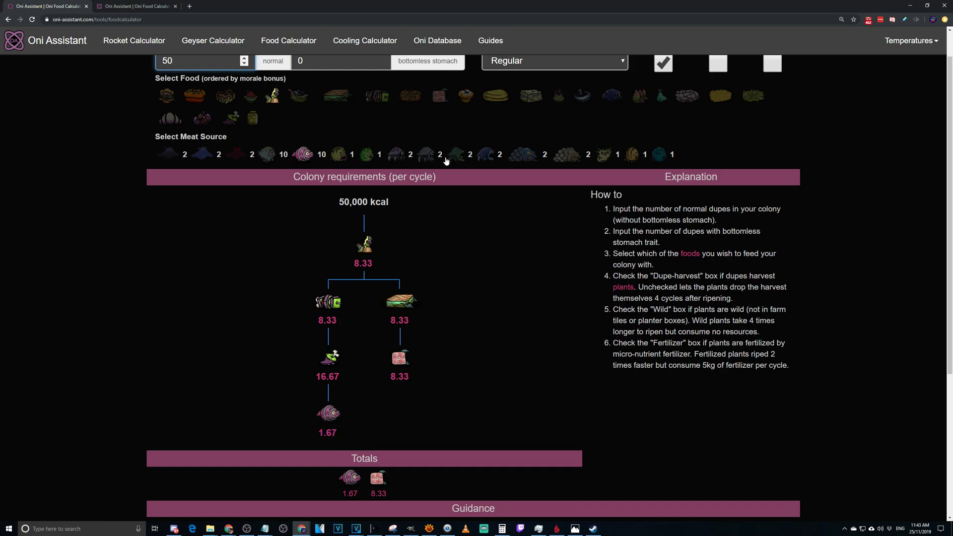
- Compare Shove Vole with Stone Hatch and make Stone Hatch the meat source
left_click(425, 157)
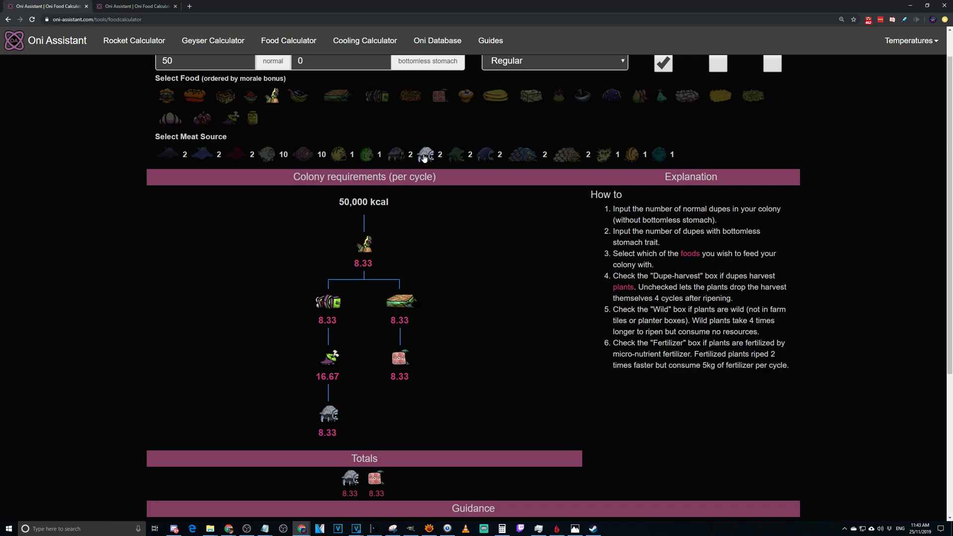
left_click(297, 158)
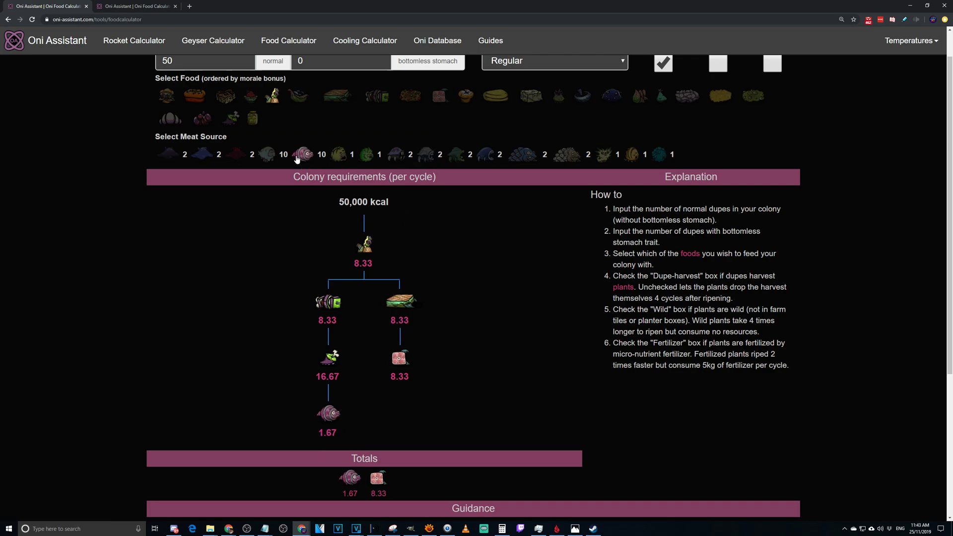
left_click(427, 155)
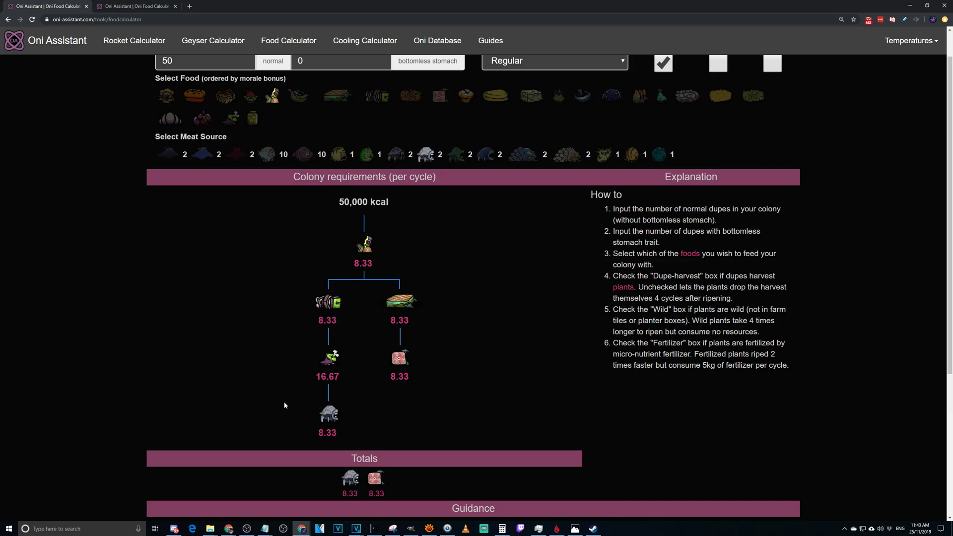
scroll(456, 376, "down", 4)
scroll(456, 376, "up", 5)
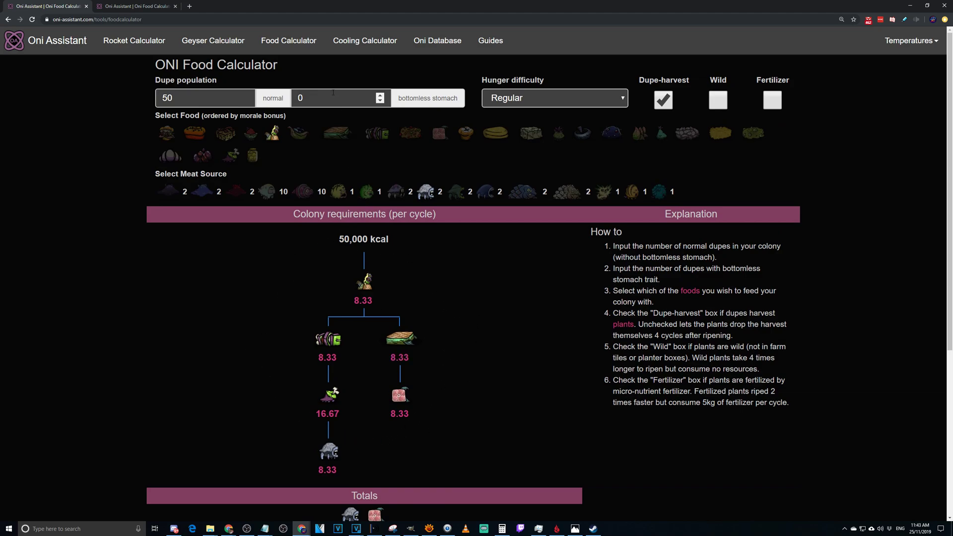
- Add 7 bottomless-stomach dupes, raising the requirement to 60,500 kcal
left_click_drag(307, 98, 267, 96)
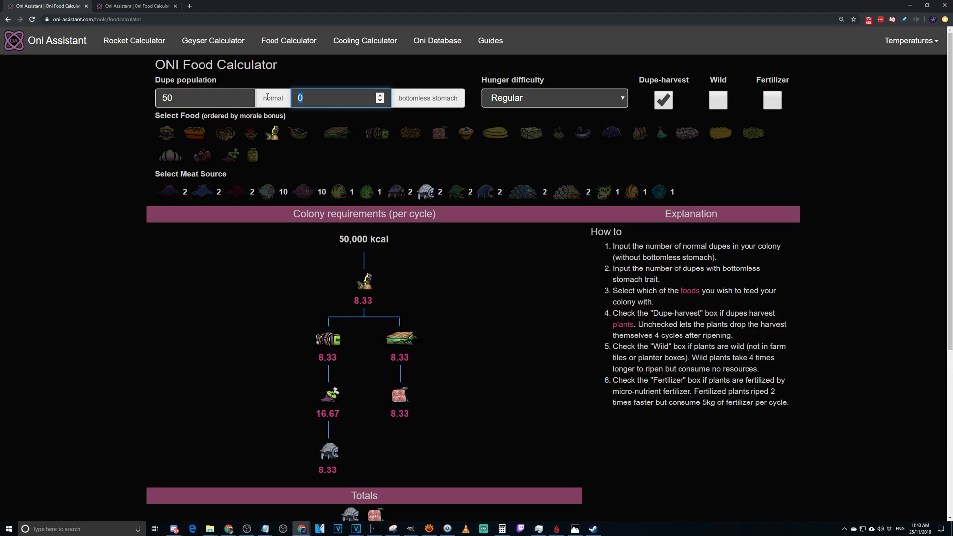
type("7")
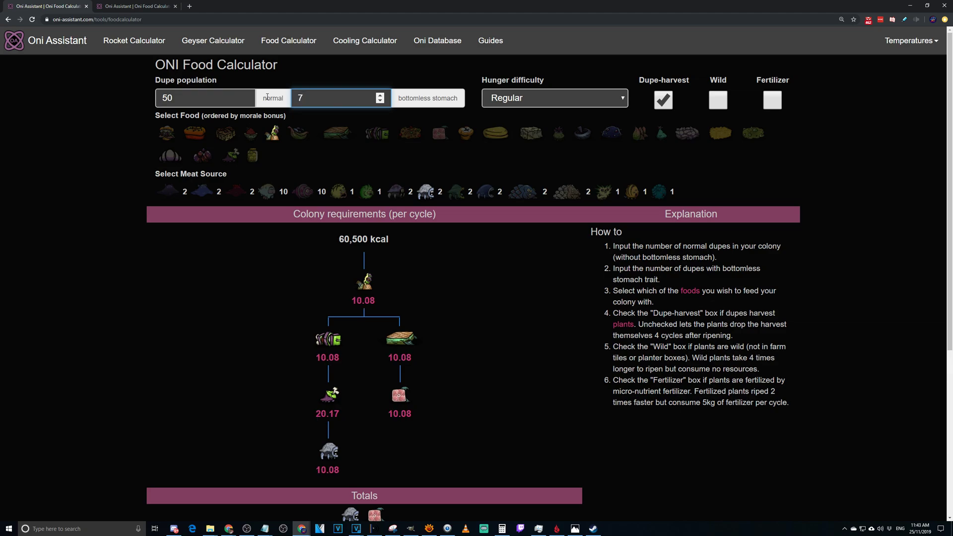
left_click(487, 281)
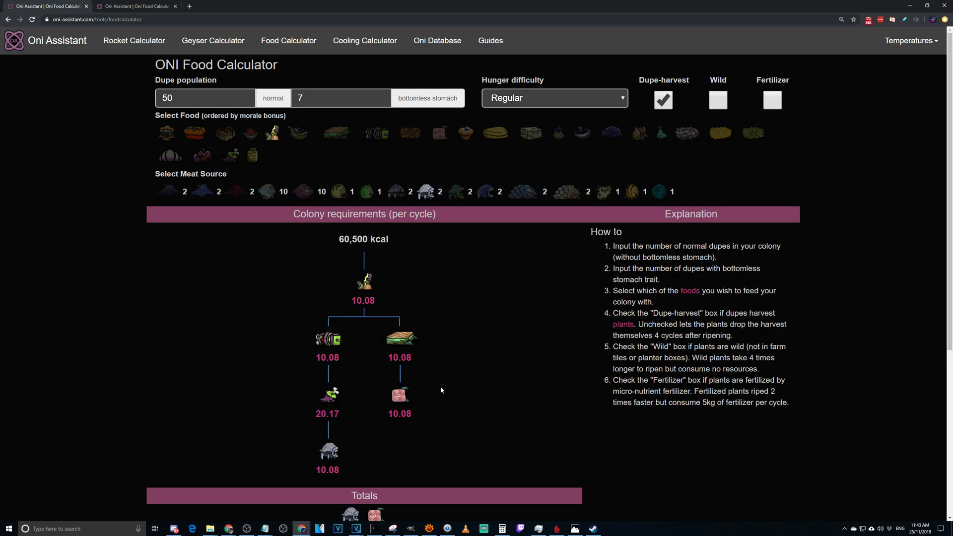
scroll(312, 325, "down", 5)
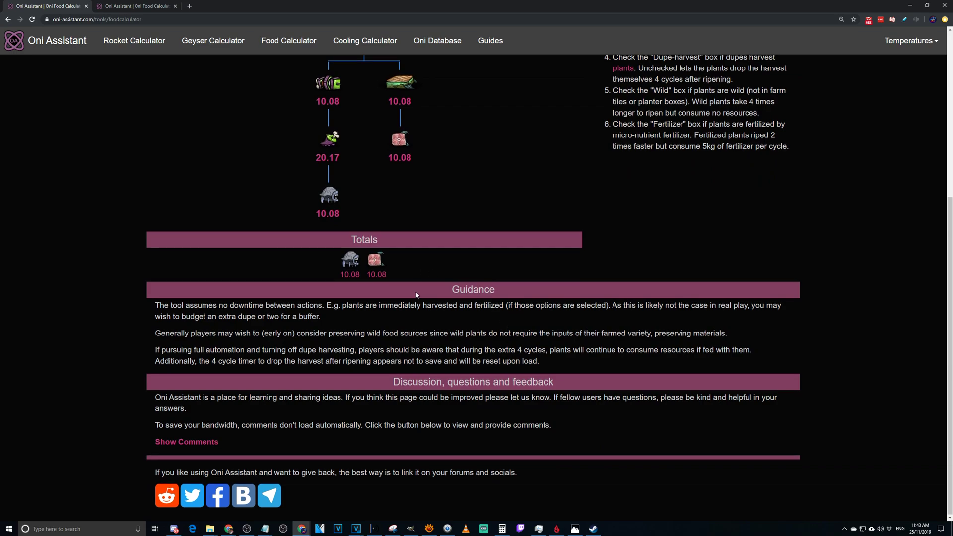
scroll(477, 325, "up", 5)
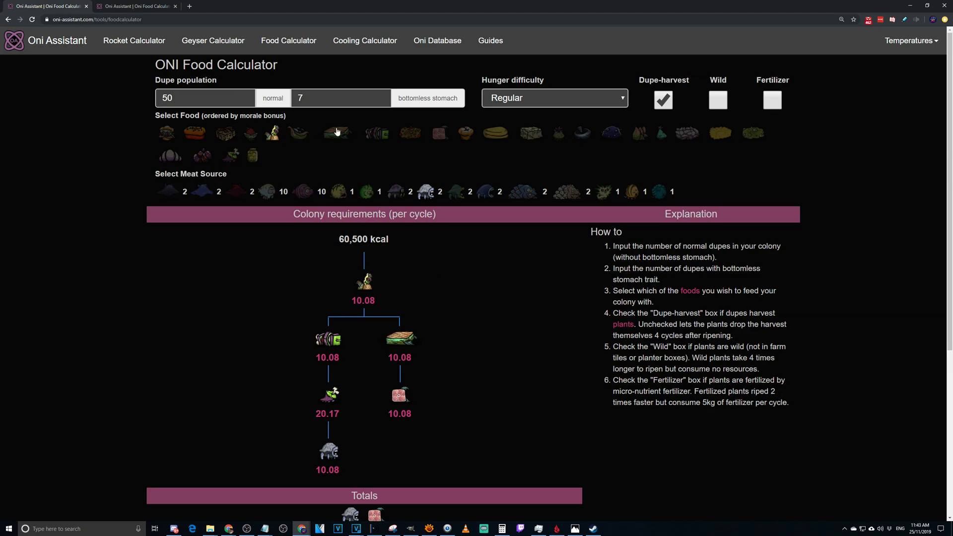
- Feed the colony the Sleet Wheat bun from wild plants, needing 605 Sleet Wheat
left_click(470, 136)
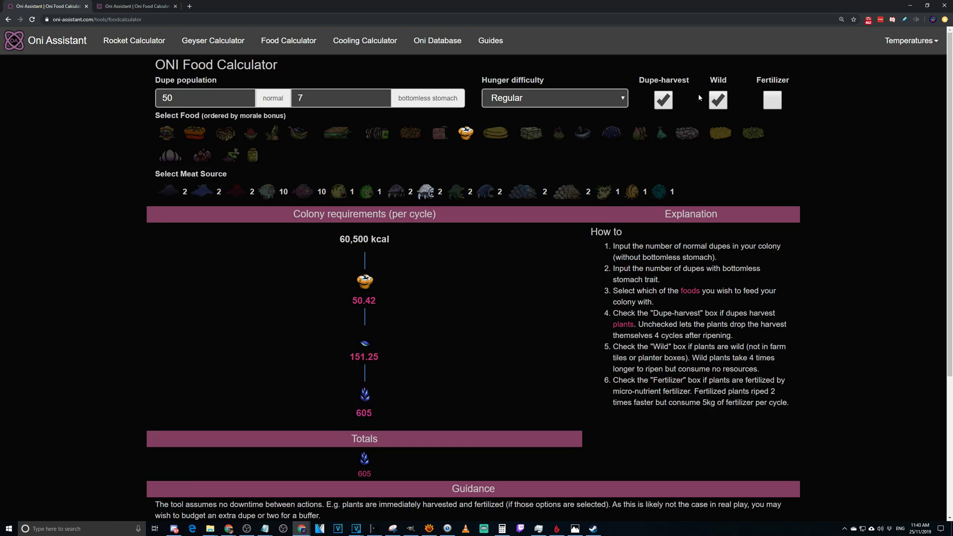
left_click(717, 93)
left_click(717, 96)
left_click(717, 95)
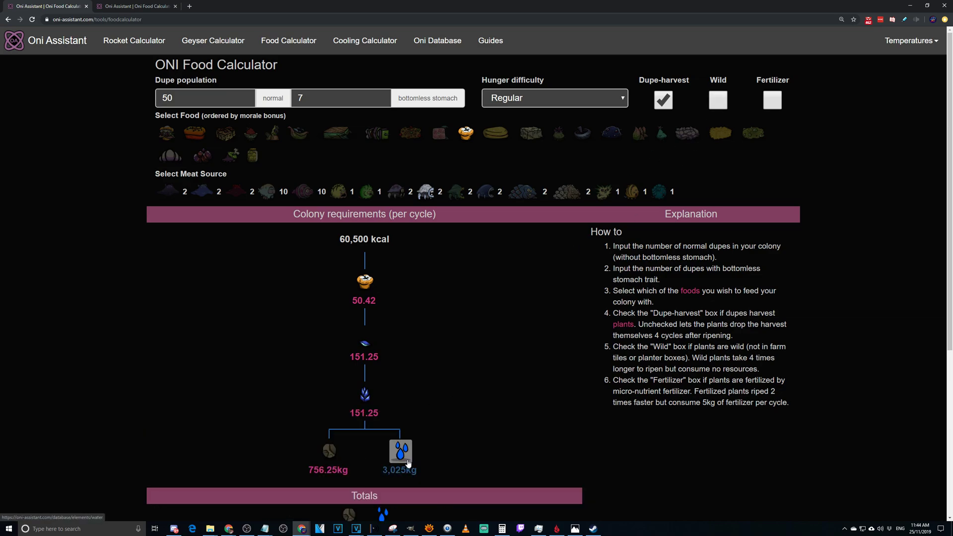
left_click(714, 103)
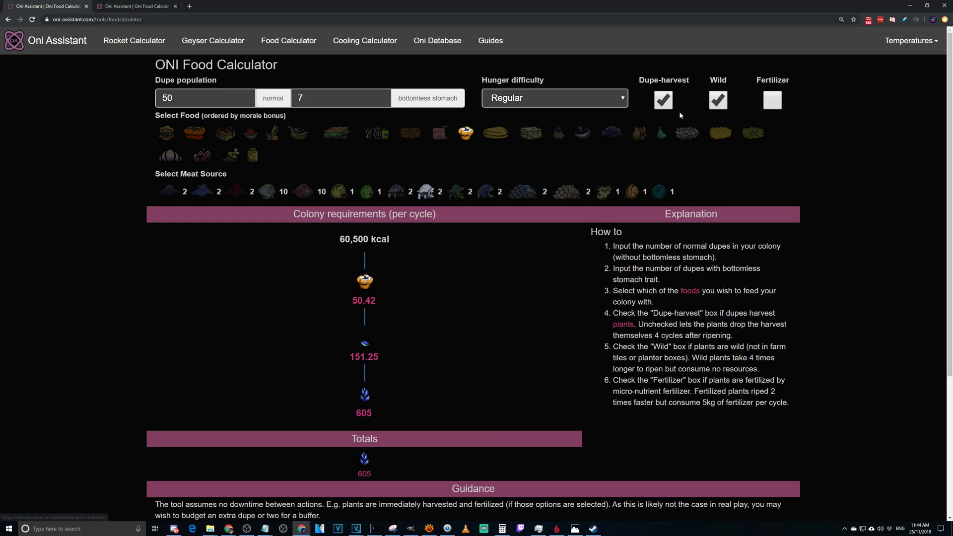
left_click(721, 102)
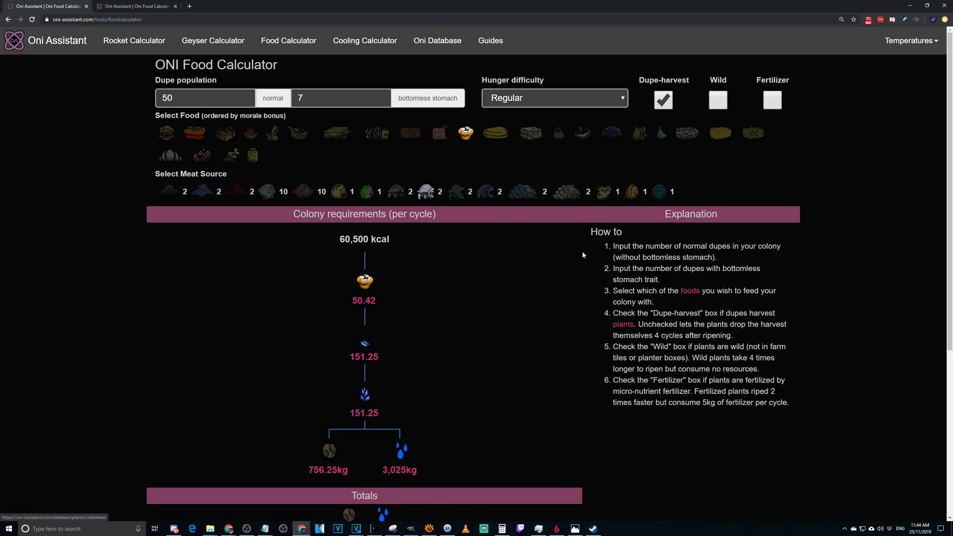
left_click(720, 101)
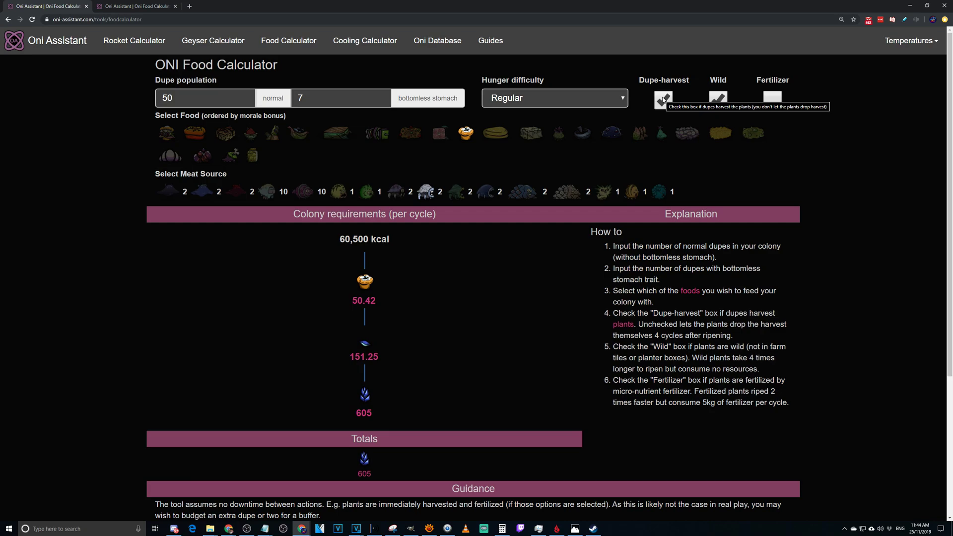
- Compare fertilized and unfertilized Sleet Wheat, both wild and farmed
left_click(782, 100)
scroll(463, 358, "down", 2)
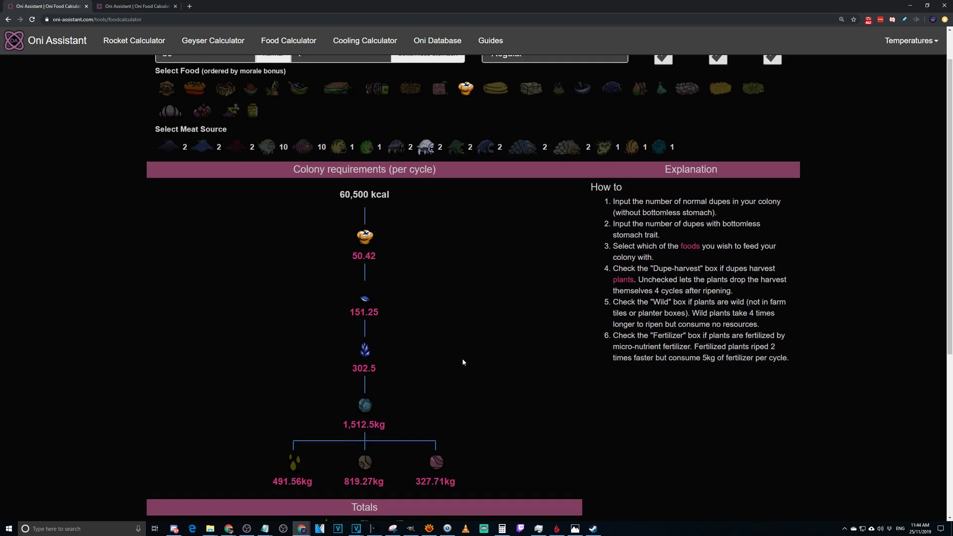
scroll(350, 345, "up", 2)
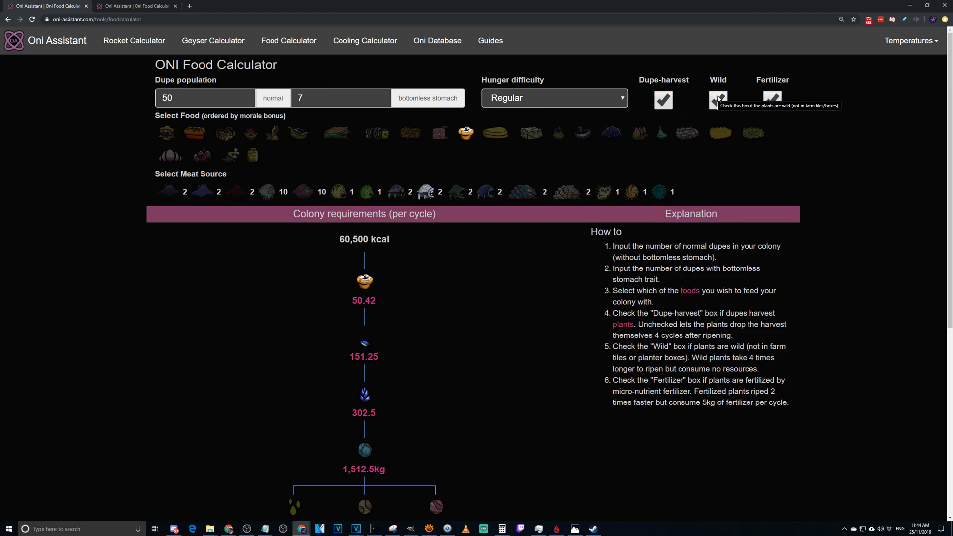
left_click(715, 99)
left_click(773, 100)
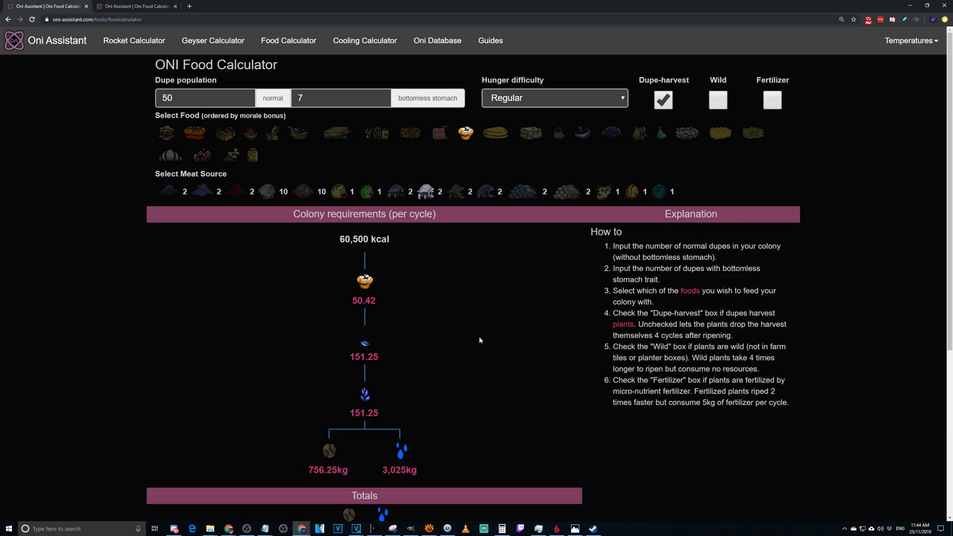
left_click(772, 100)
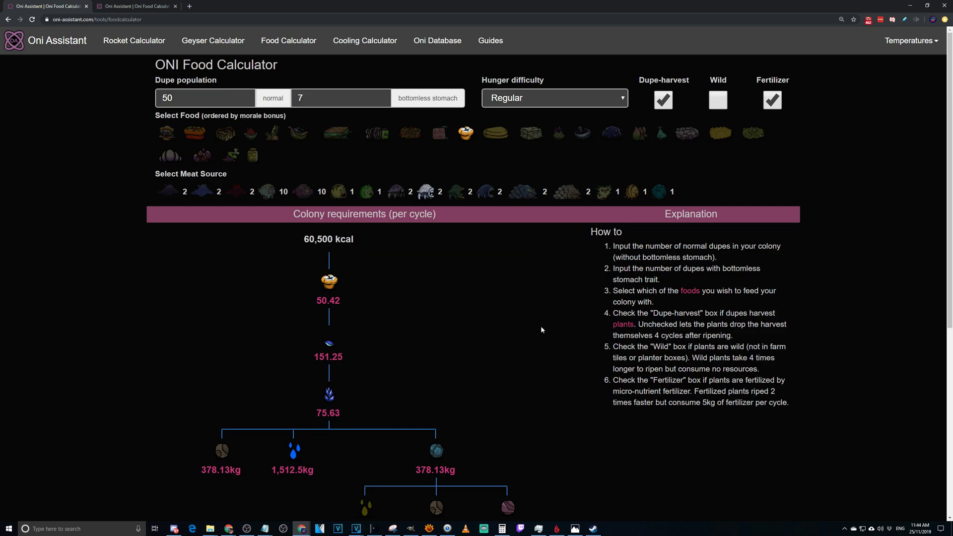
scroll(540, 327, "down", 1)
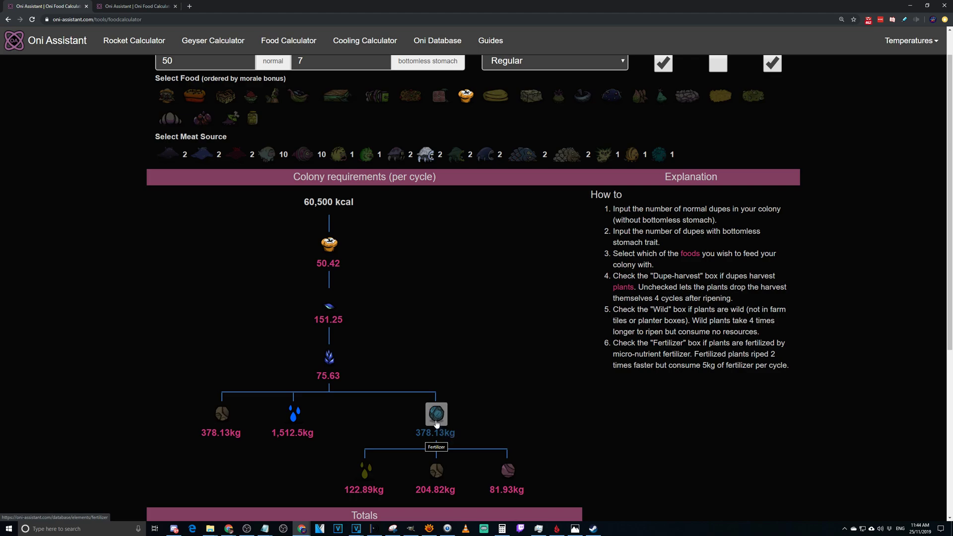
scroll(363, 471, "down", 3)
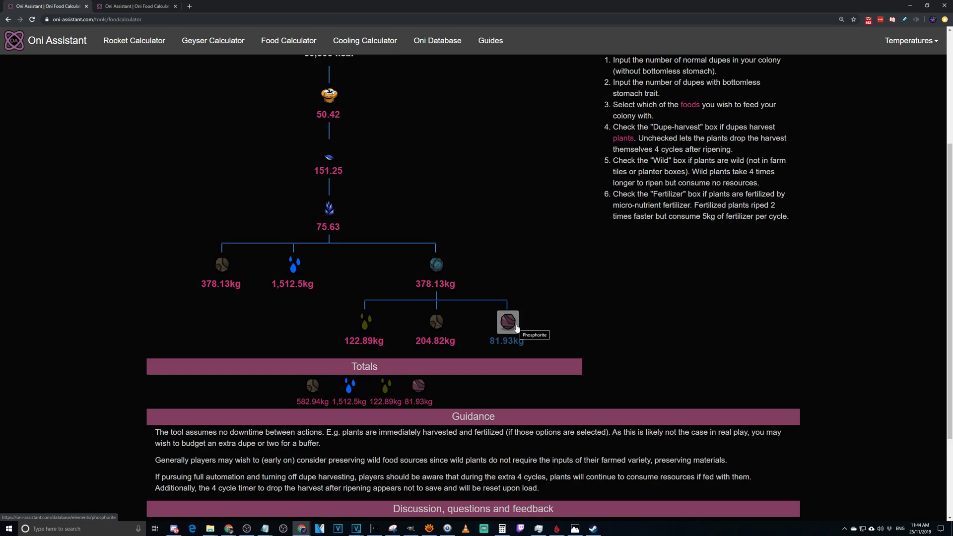
scroll(516, 328, "up", 4)
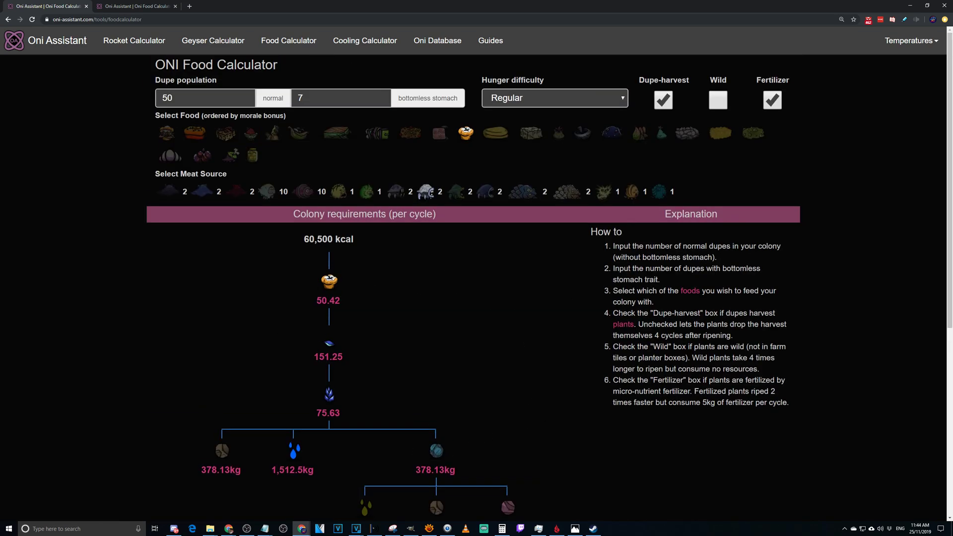
- Use wild, unfertilized, not dupe-harvested Sleet Wheat, needing 638.61 per cycle
left_click(718, 99)
left_click(664, 100)
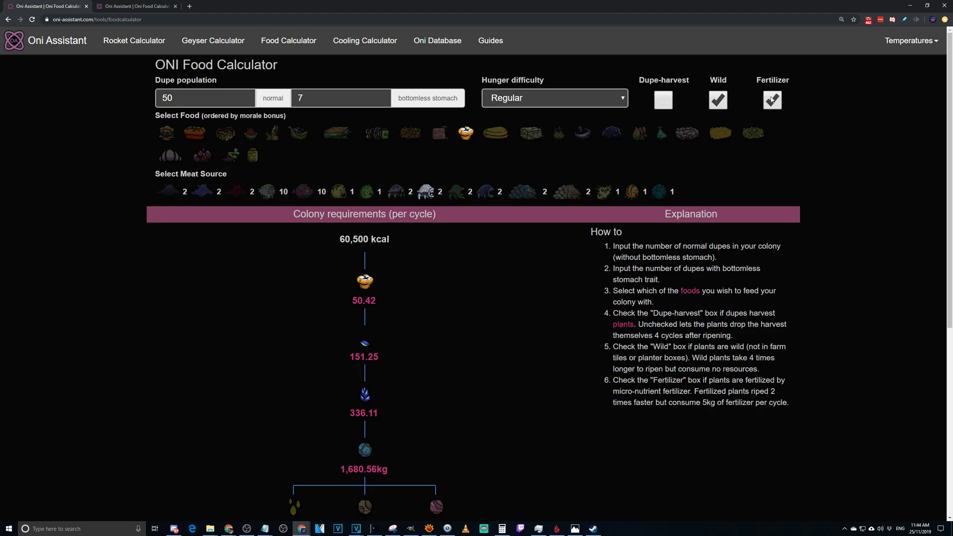
left_click(665, 101)
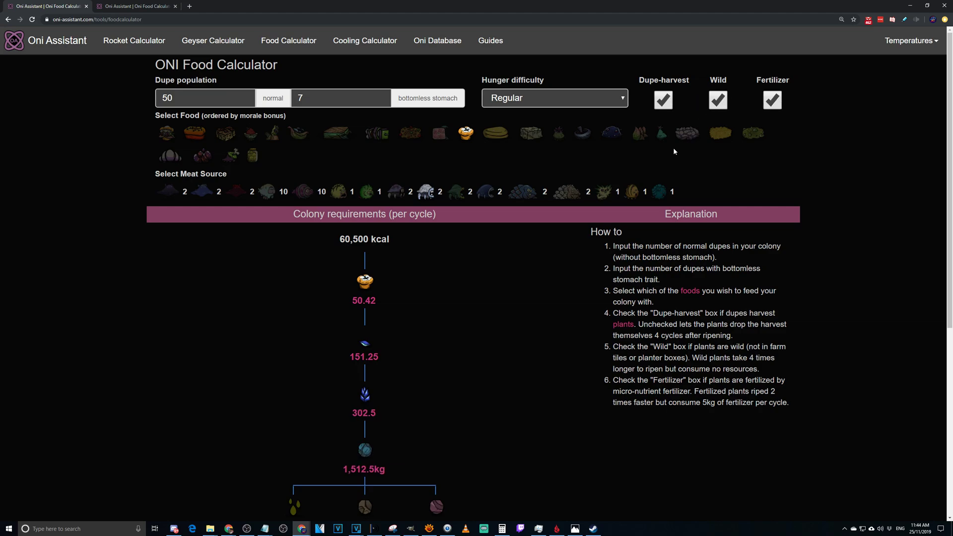
scroll(379, 383, "down", 2)
scroll(348, 380, "up", 2)
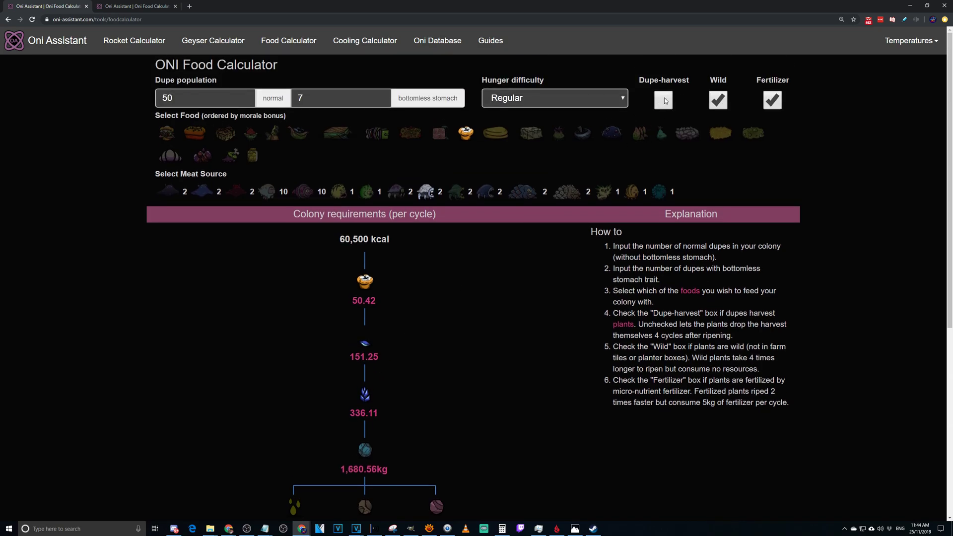
left_click(665, 101)
left_click(719, 100)
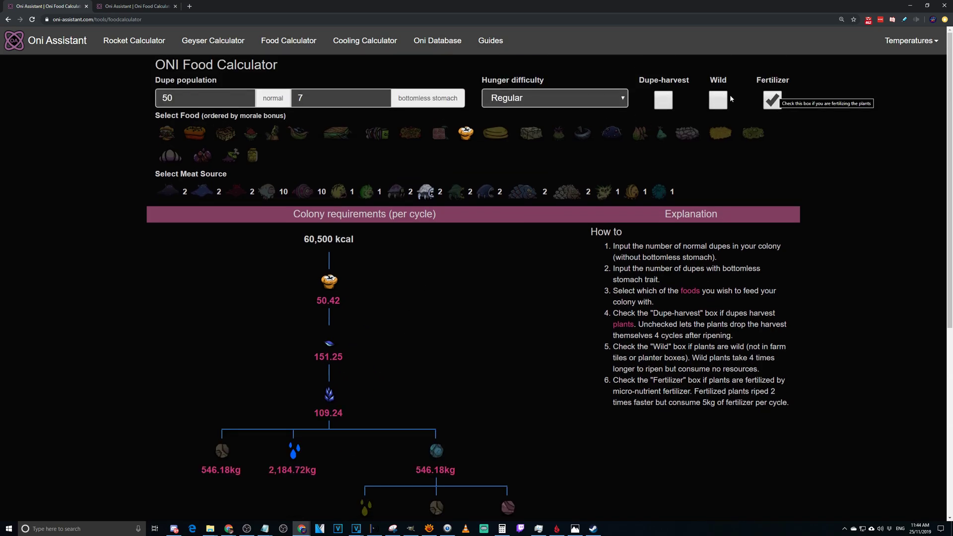
left_click(718, 100)
left_click(772, 100)
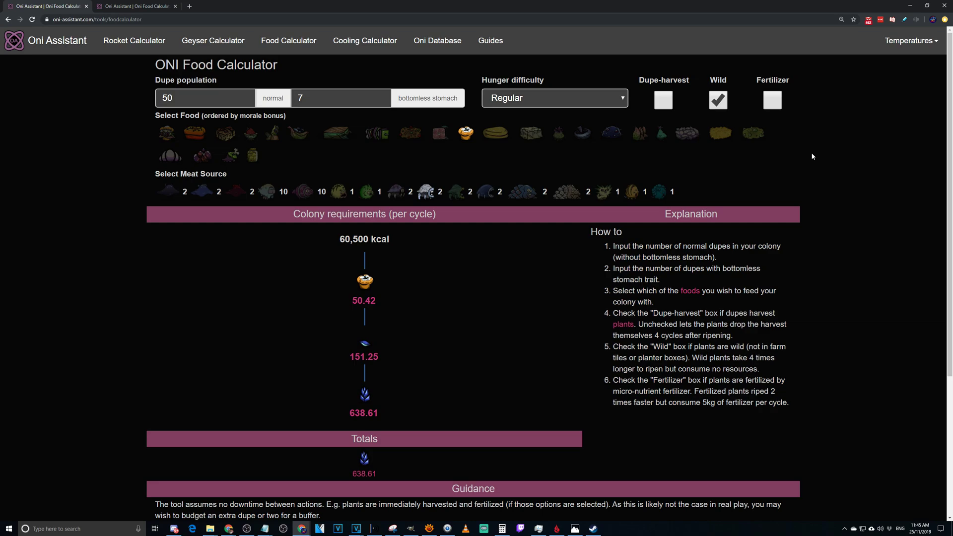
- Compare requirements with fertilized, farmed and dupe-harvested plants
left_click(772, 100)
scroll(569, 317, "down", 2)
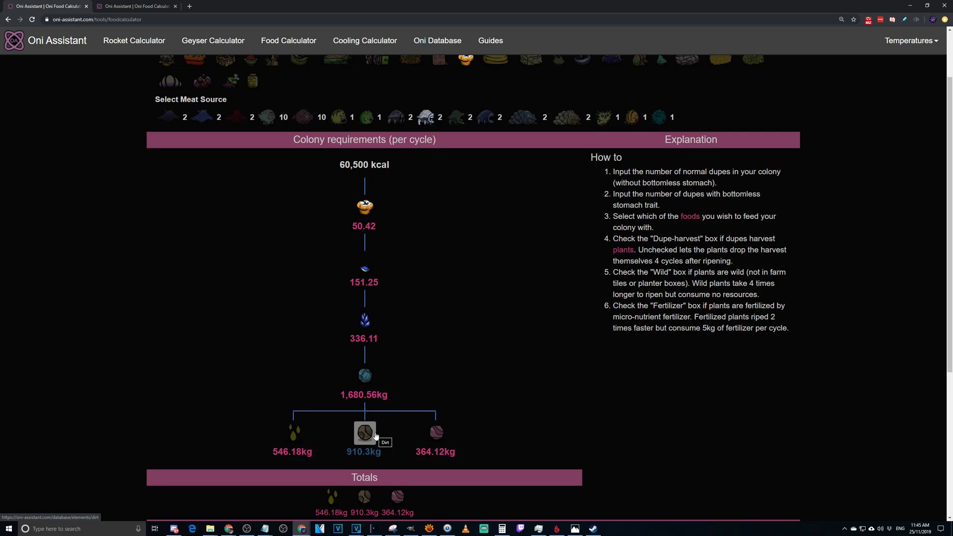
scroll(565, 319, "up", 2)
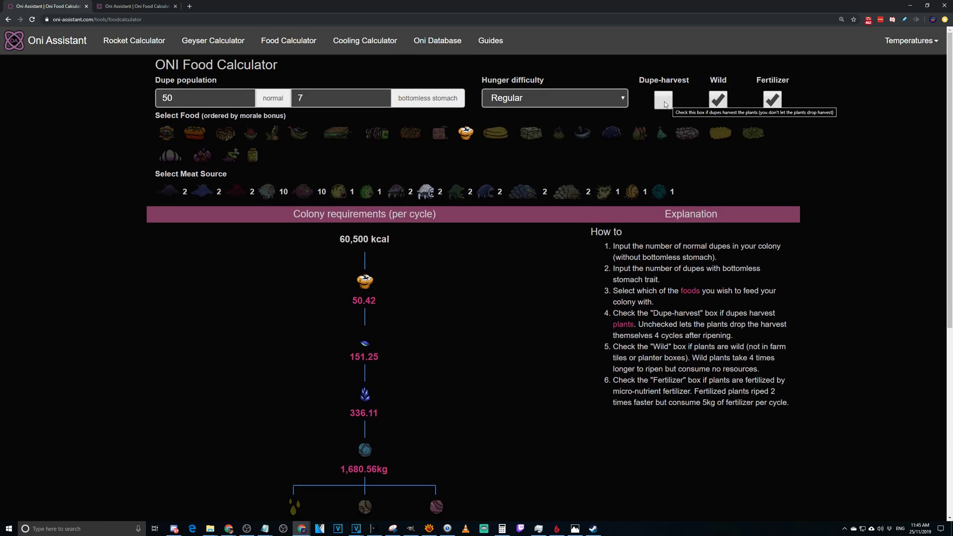
left_click(718, 99)
scroll(501, 315, "down", 2)
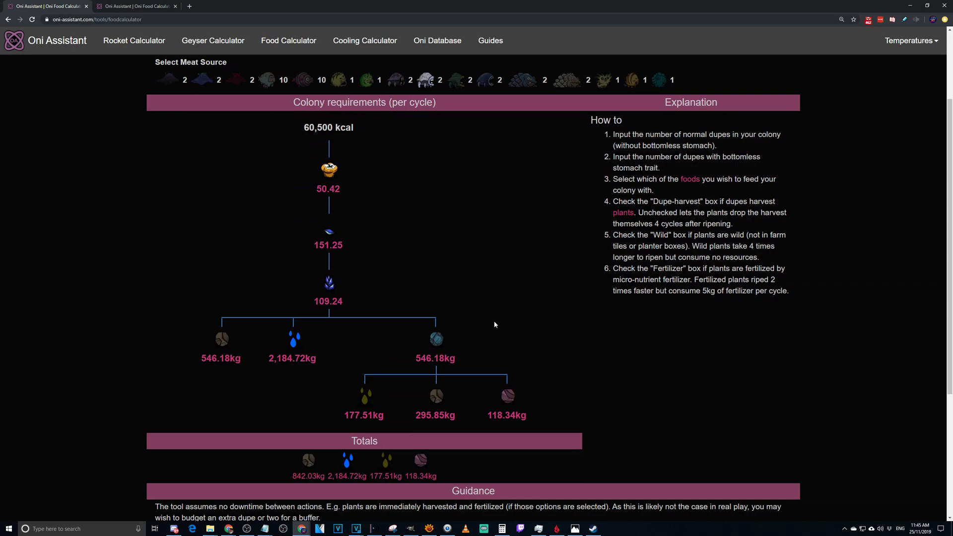
scroll(494, 324, "up", 2)
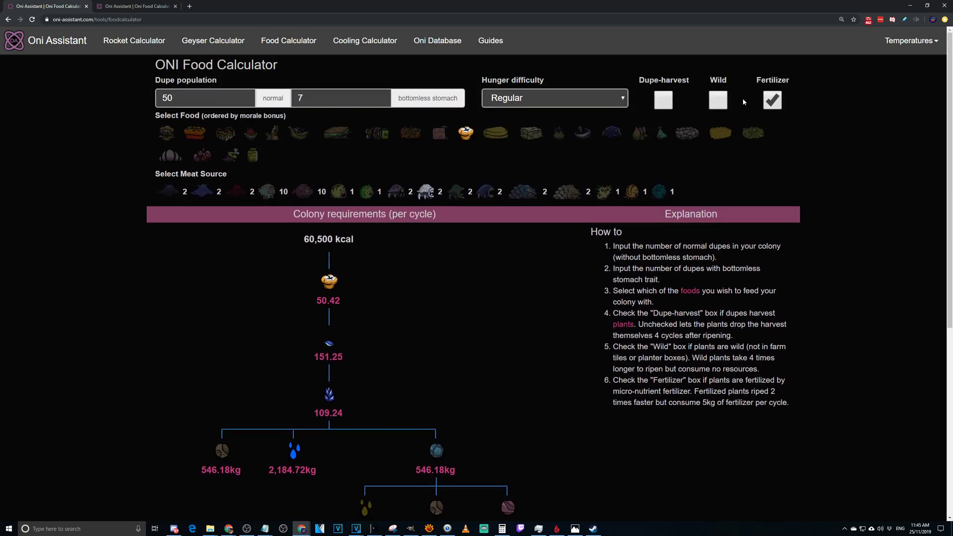
left_click(670, 102)
scroll(534, 303, "down", 2)
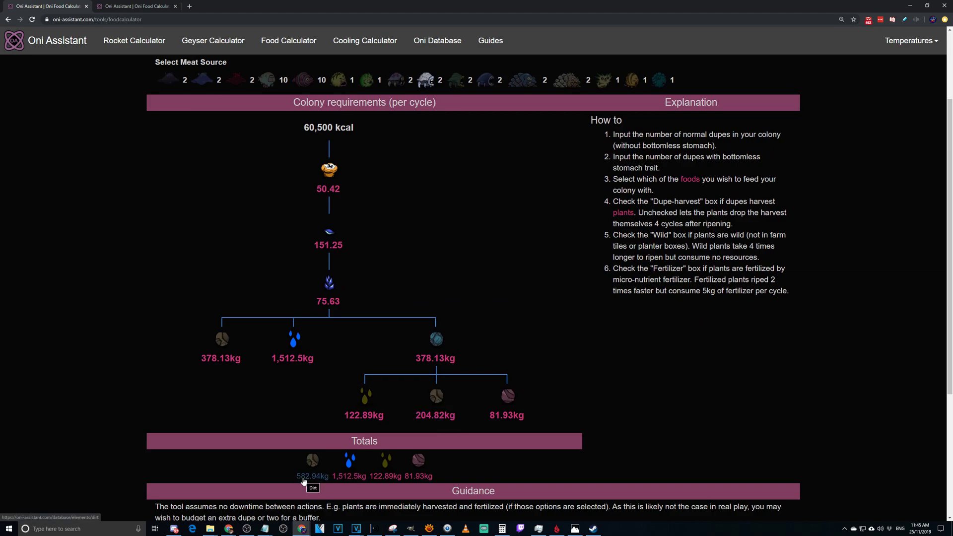
scroll(304, 480, "up", 2)
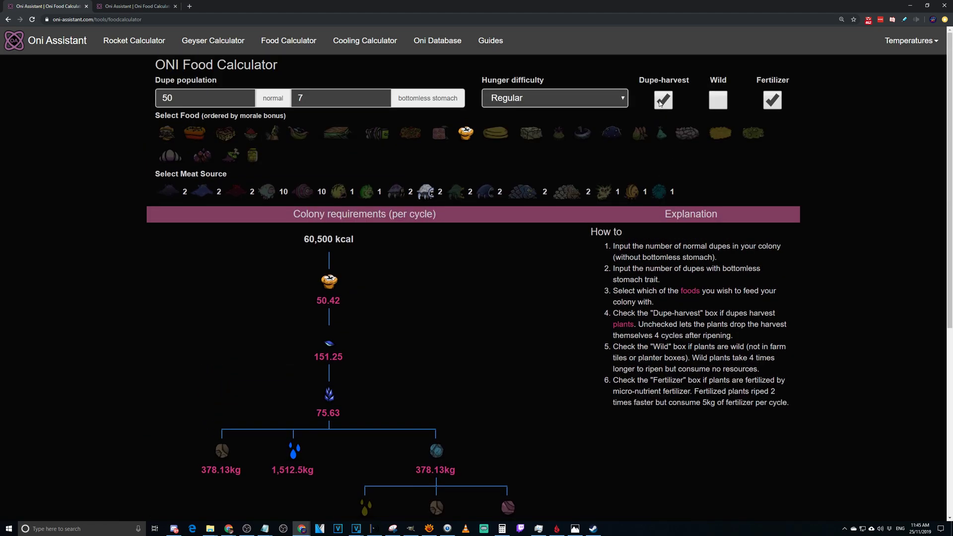
- Turn off fertilizer, dupe harvest and wild, needing 184.86 plants, 924.31kg dirt, 3,697.22kg water
left_click(772, 99)
scroll(480, 324, "down", 2)
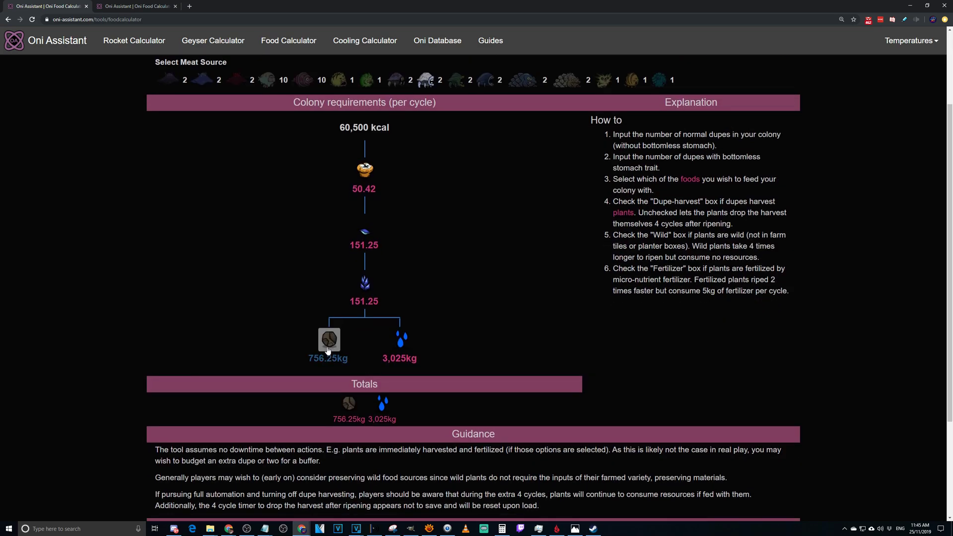
scroll(480, 324, "up", 2)
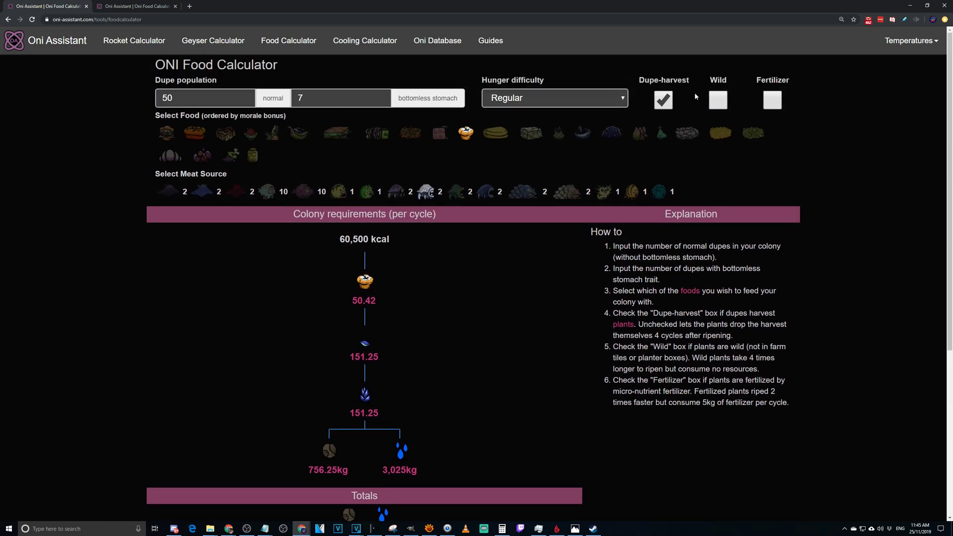
left_click(773, 100)
left_click(663, 100)
scroll(566, 308, "down", 3)
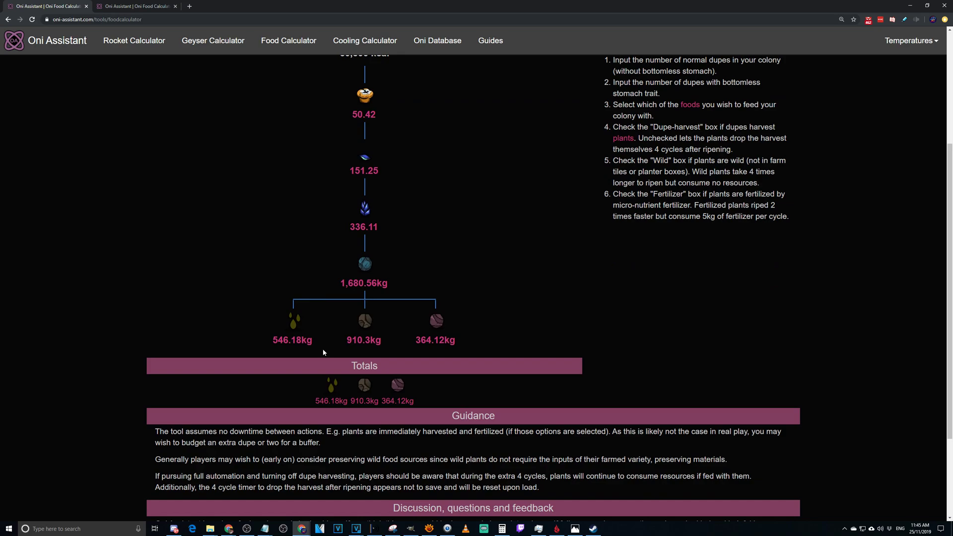
scroll(411, 361, "up", 3)
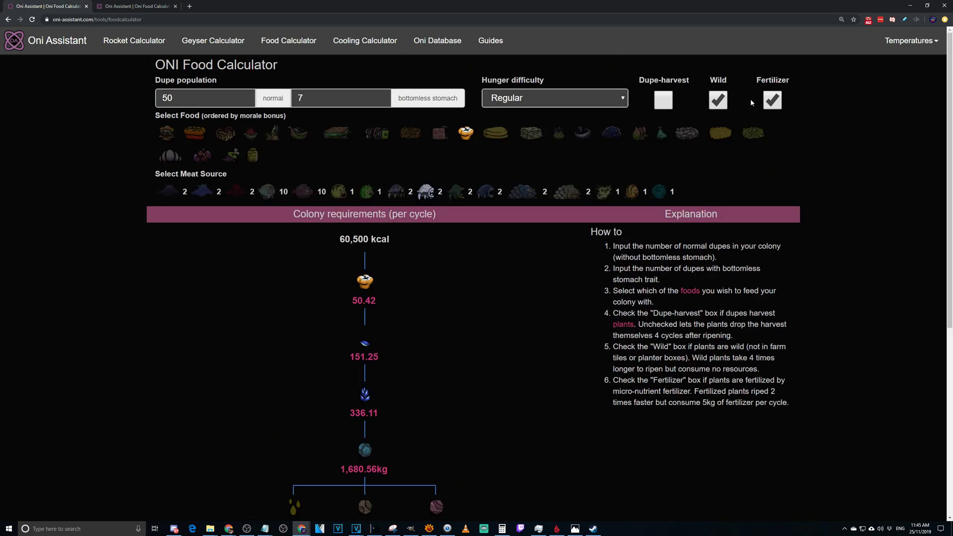
left_click(773, 100)
left_click(718, 100)
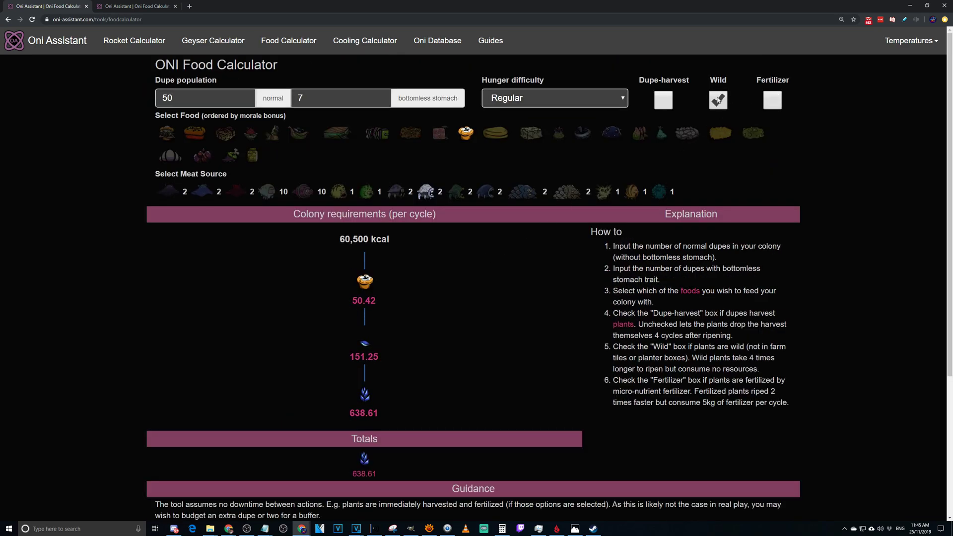
- Review heat deletion options for cooling 300 kg of water from 97.35 to 5.00
left_click(372, 42)
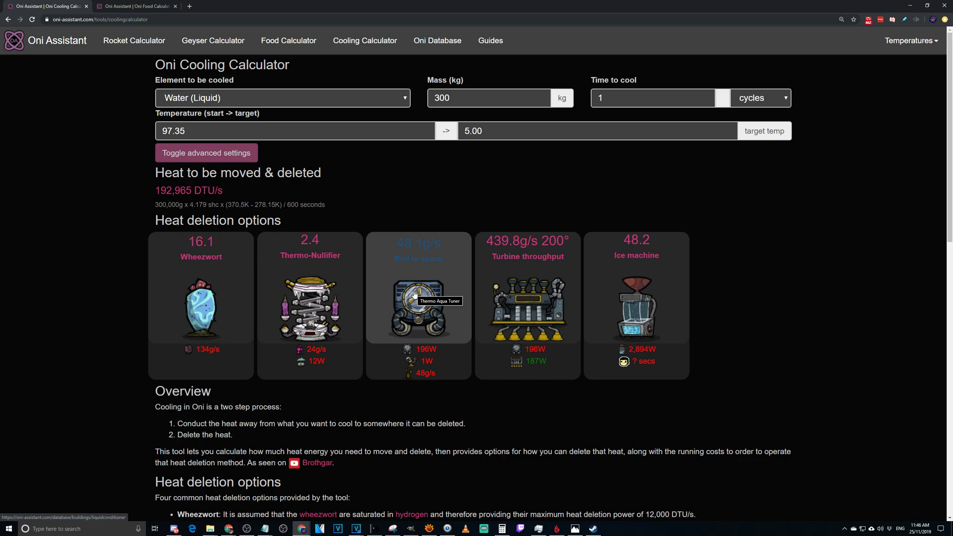
scroll(420, 338, "down", 1)
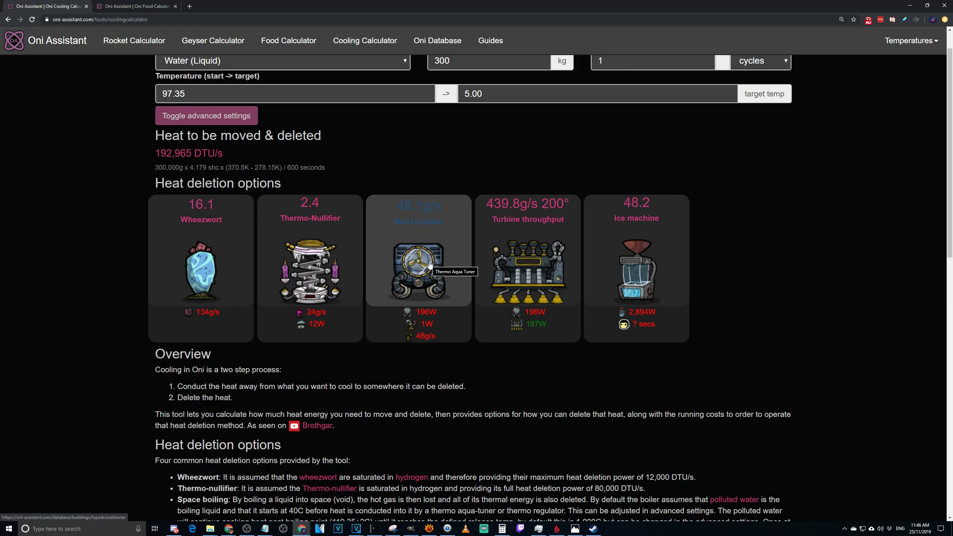
scroll(430, 264, "up", 1)
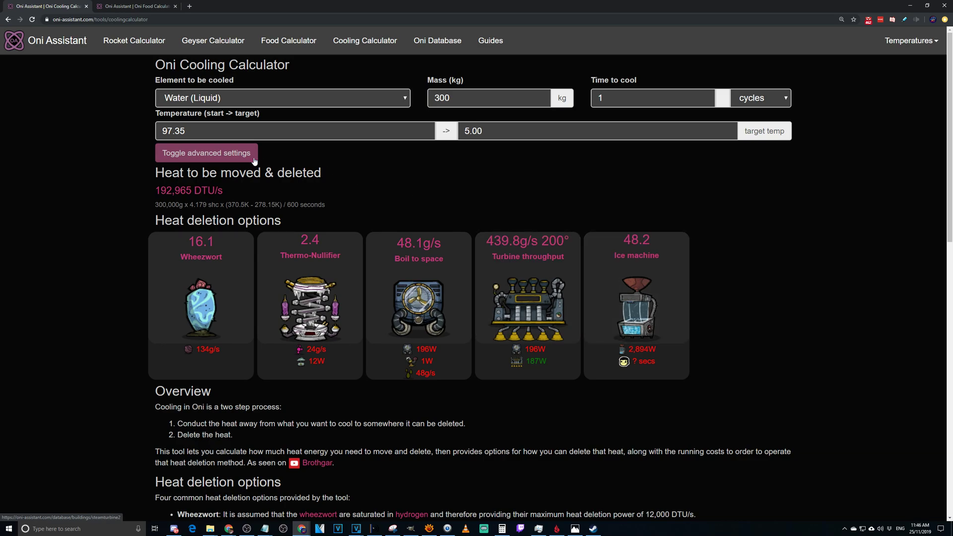
left_click(243, 153)
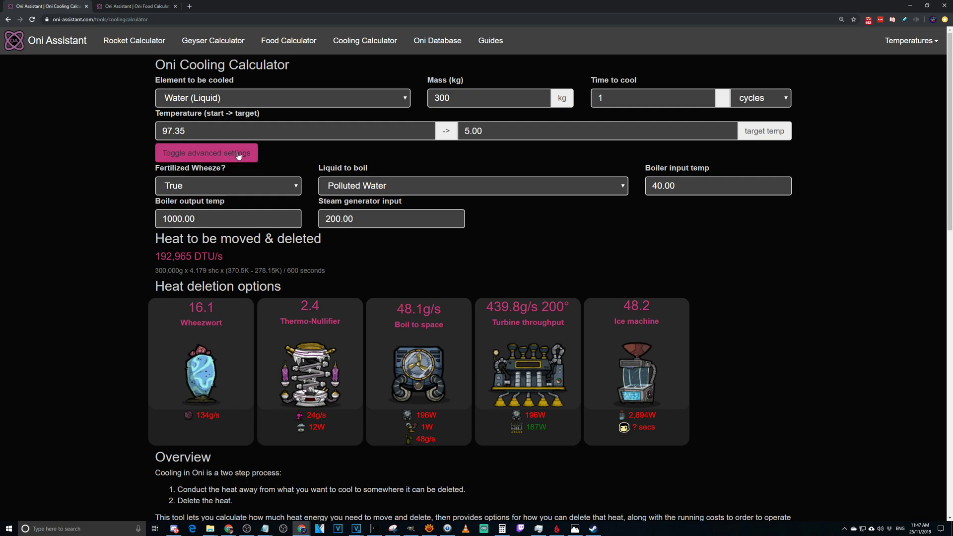
left_click(248, 186)
left_click(257, 213)
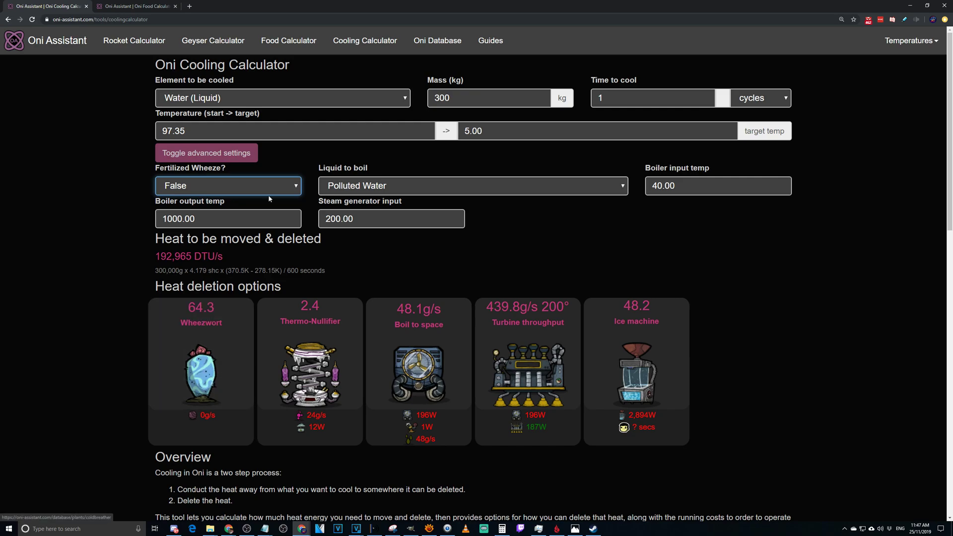
left_click(292, 186)
left_click(270, 200)
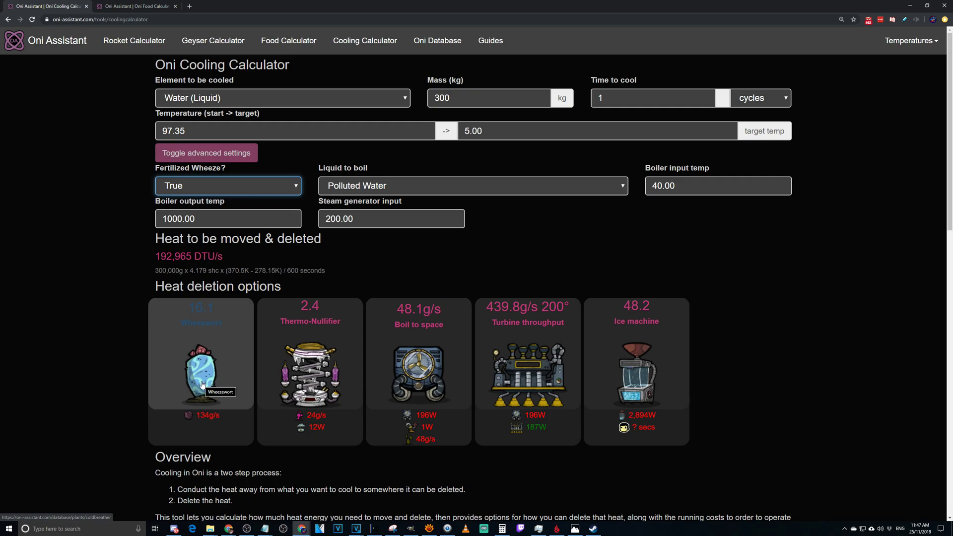
left_click(286, 187)
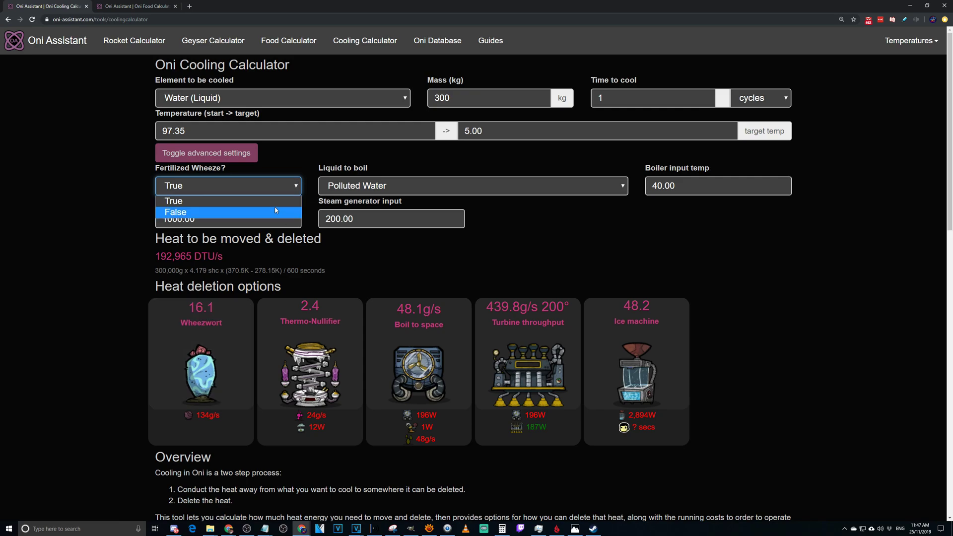
left_click(285, 213)
left_click(284, 187)
left_click(283, 202)
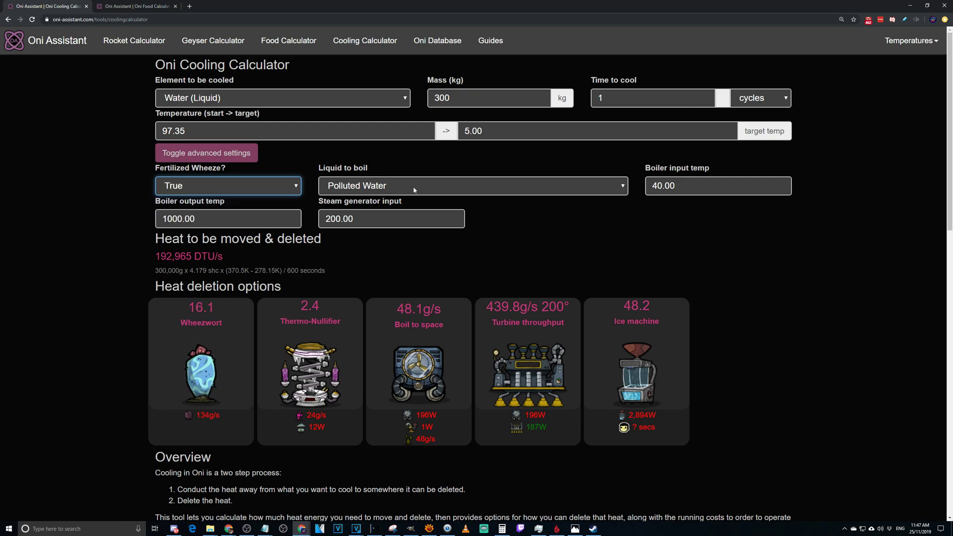
left_click(415, 189)
left_click(415, 190)
left_click(206, 153)
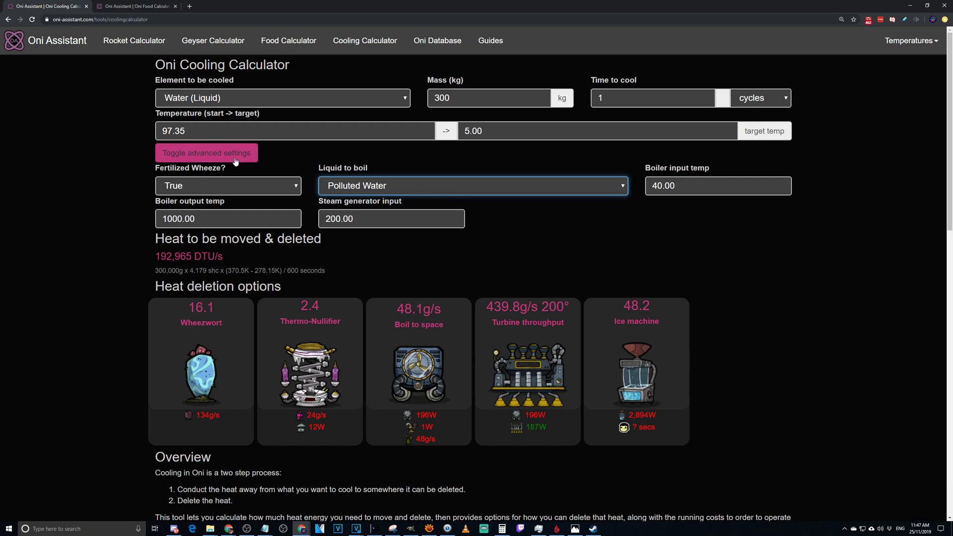
scroll(516, 255, "down", 3)
scroll(516, 255, "up", 3)
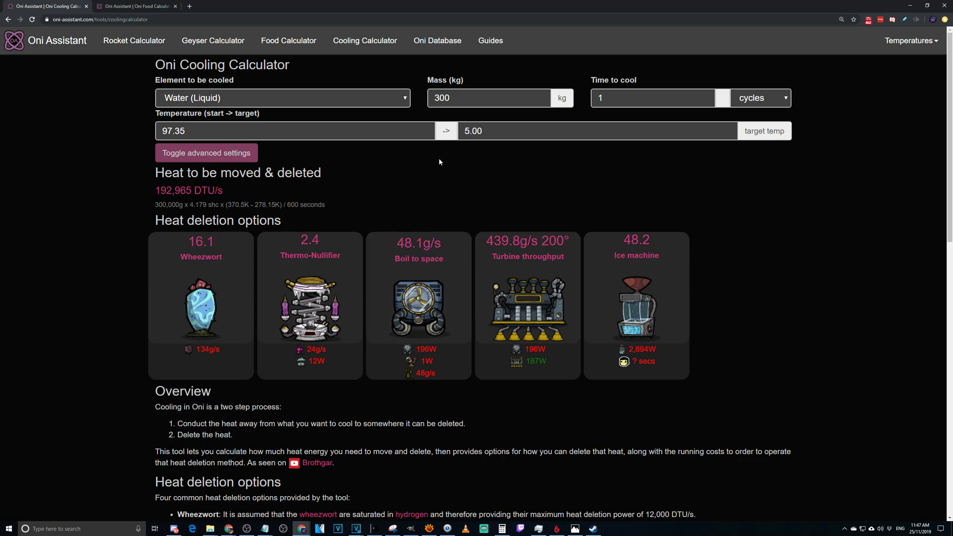
- Browse the artifacts list in the Oni Database
left_click(438, 40)
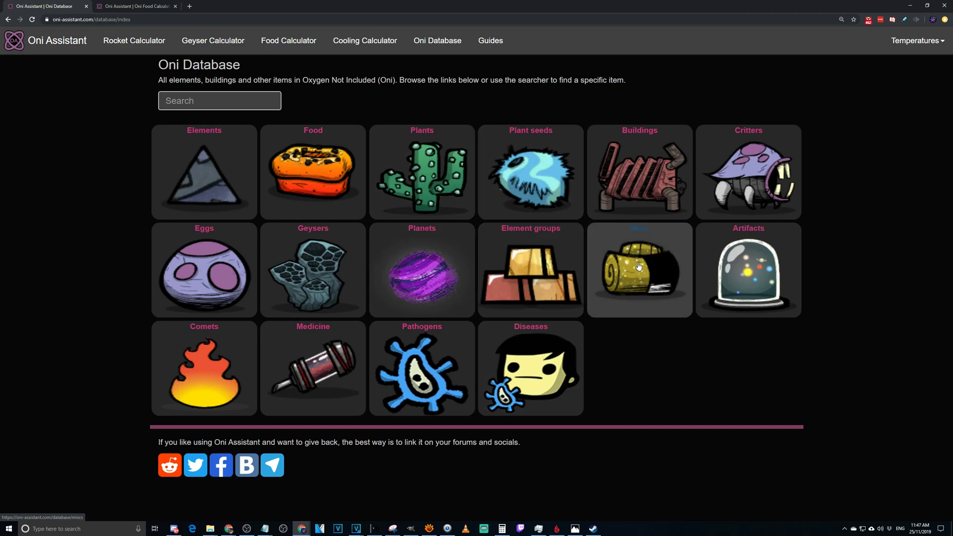
left_click(699, 275)
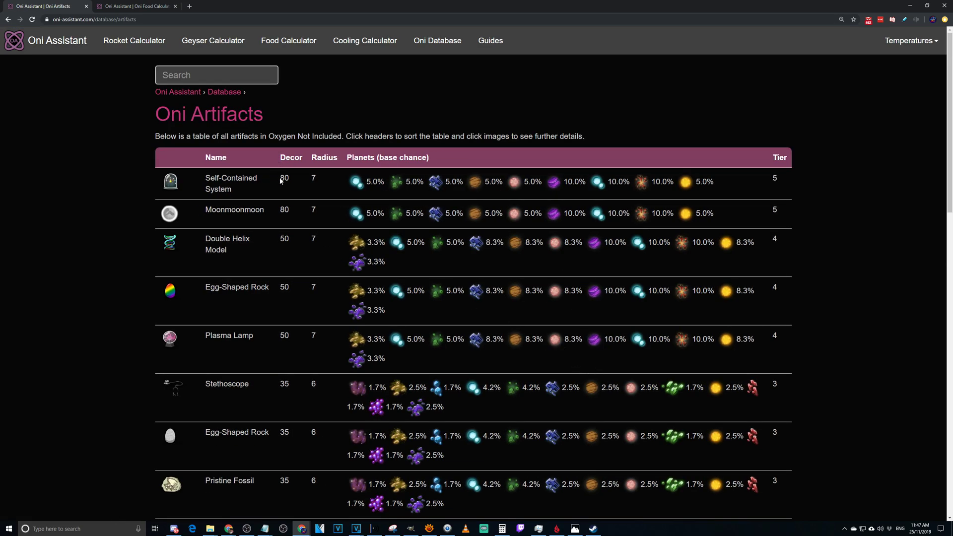
scroll(306, 282, "down", 3)
scroll(307, 280, "up", 3)
- Open the Elements and Materials table showing heat transfer and temperature limits
left_click(436, 45)
left_click(224, 170)
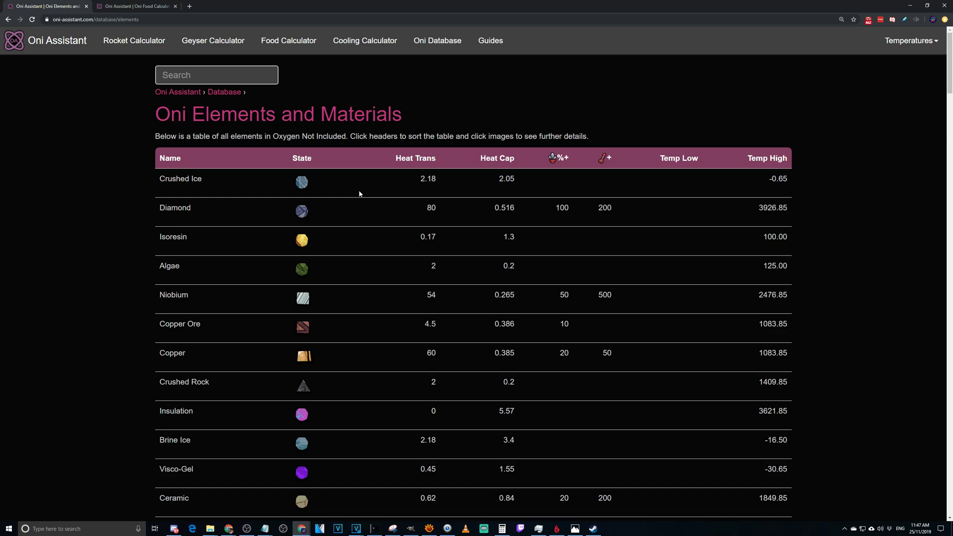
scroll(417, 176, "down", 3)
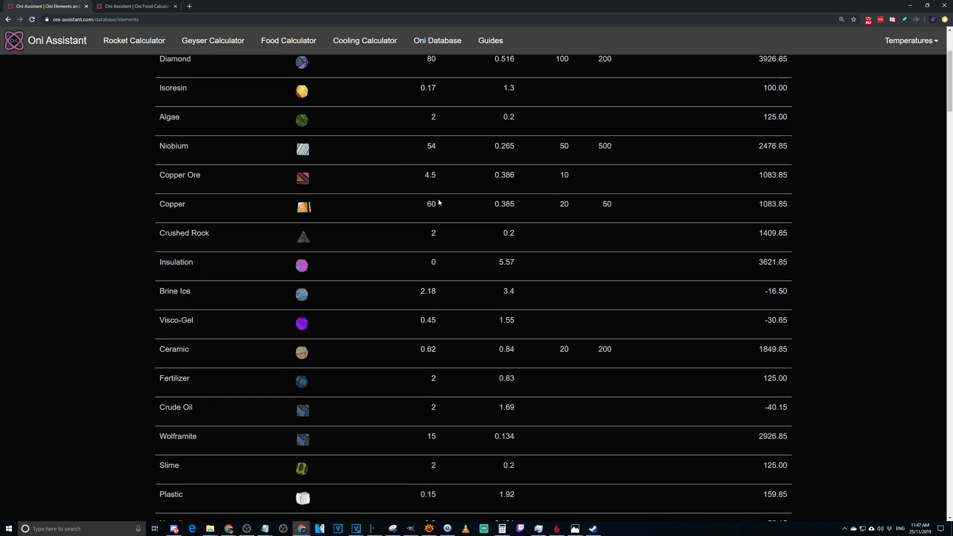
scroll(438, 201, "up", 3)
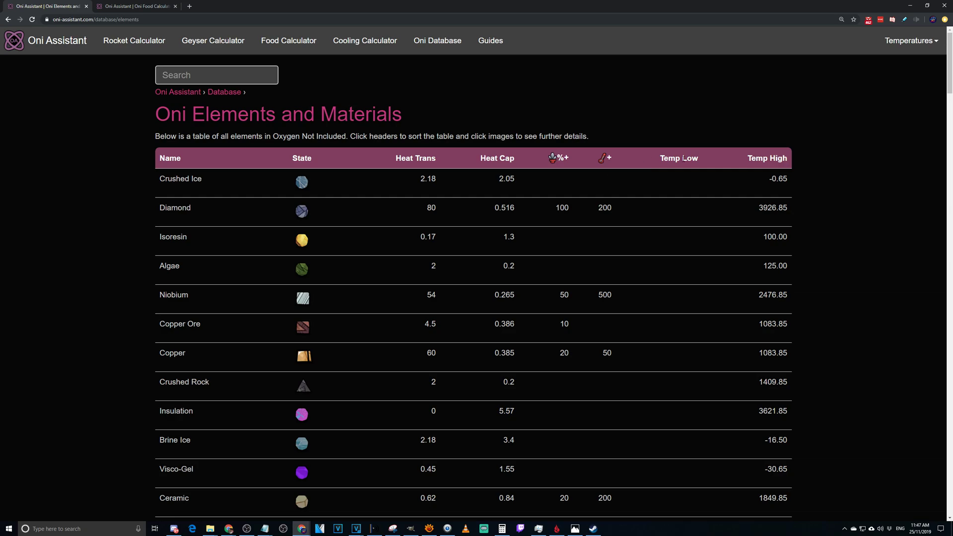
- Go via Guides and Home back to the Rocket Calculator's steam engine needing 643KG fuel
left_click(490, 40)
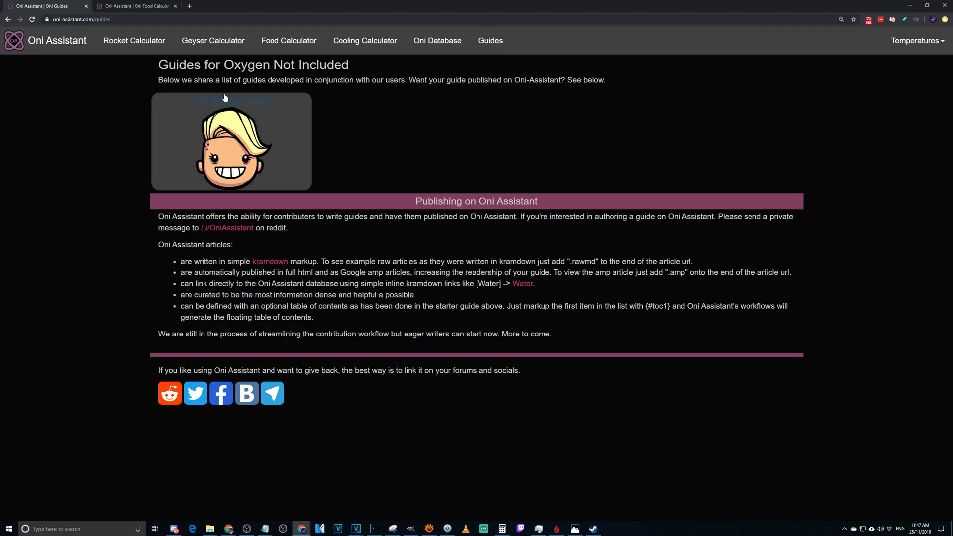
left_click(82, 41)
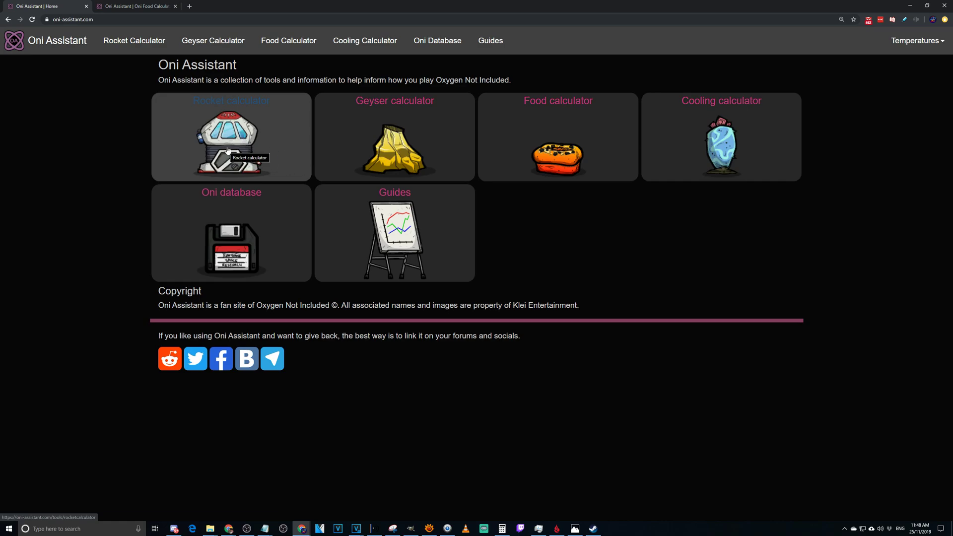
left_click(253, 160)
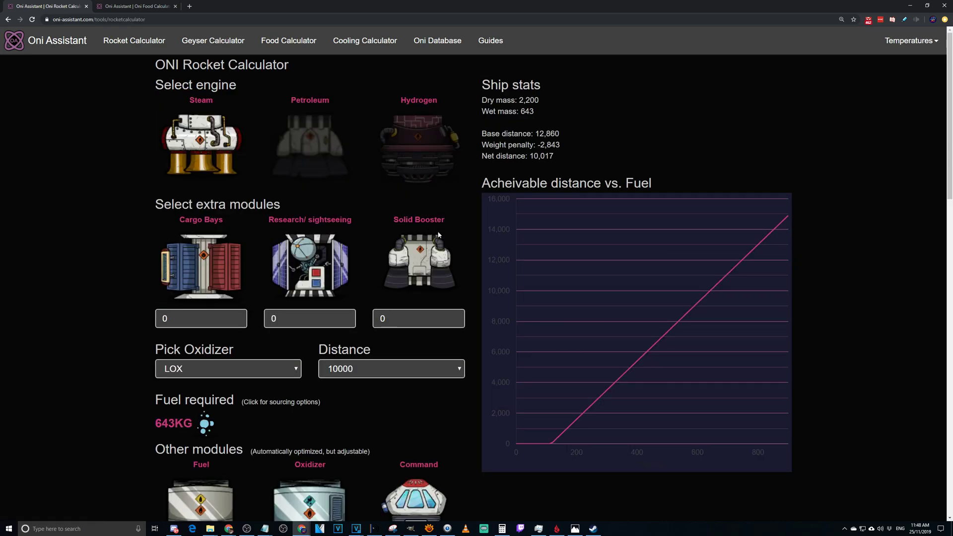